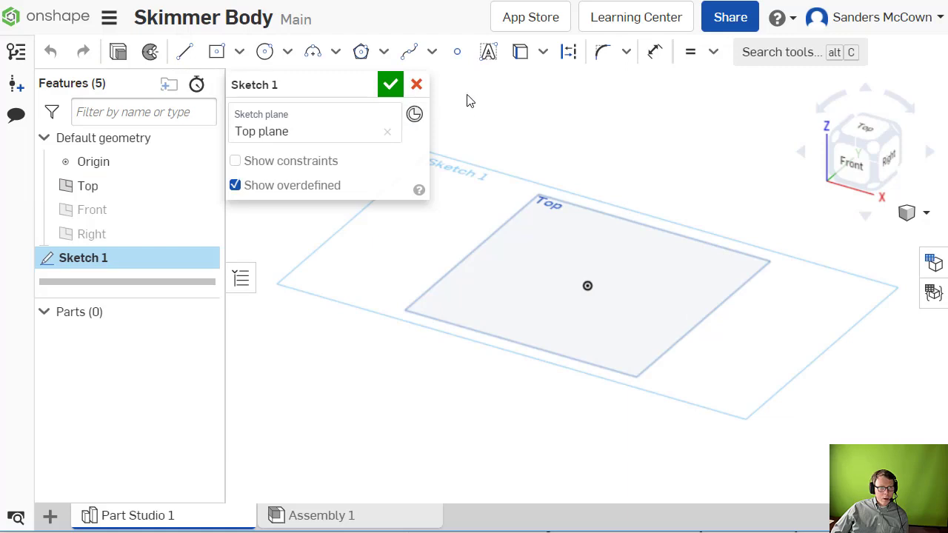
Step: Sketch a rectangle about 4.83 by 3.17 in on the Top plane, enclosing the origin
click(215, 55)
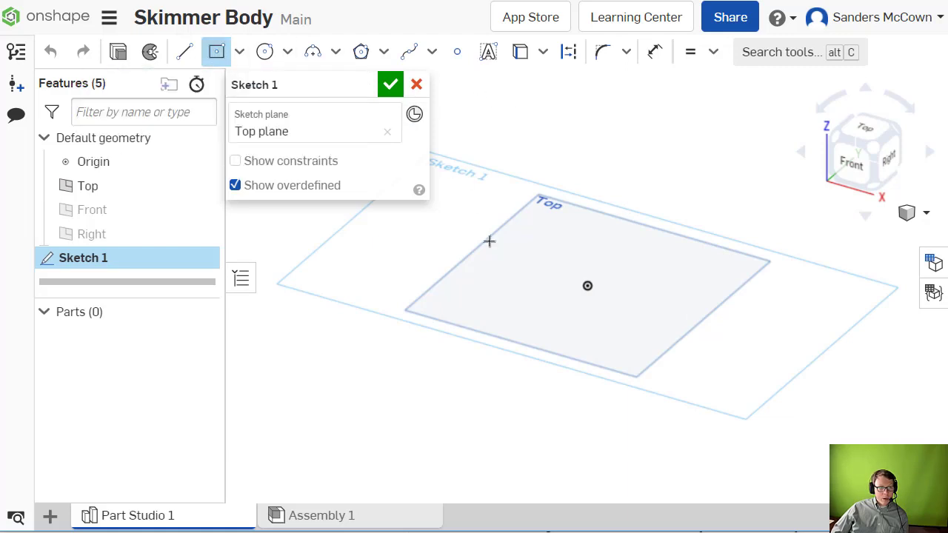
click(517, 274)
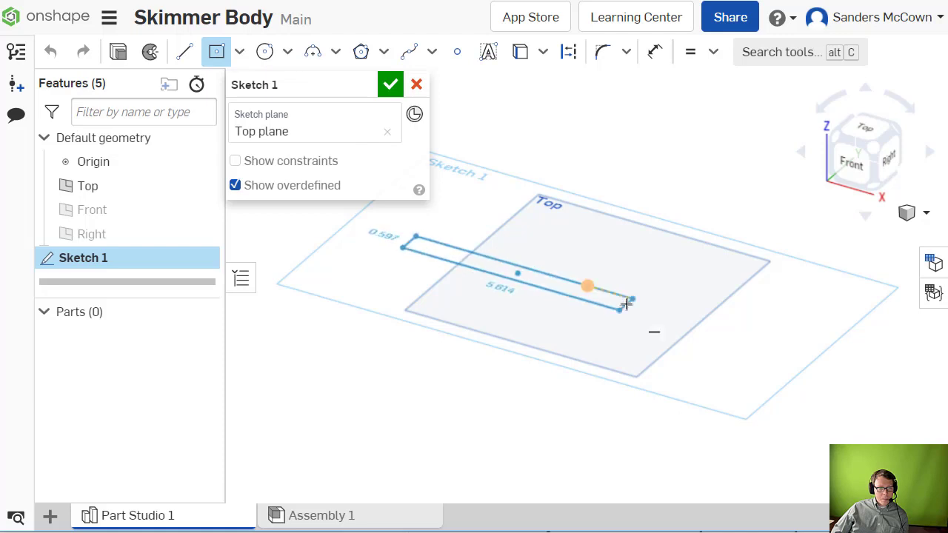
click(646, 270)
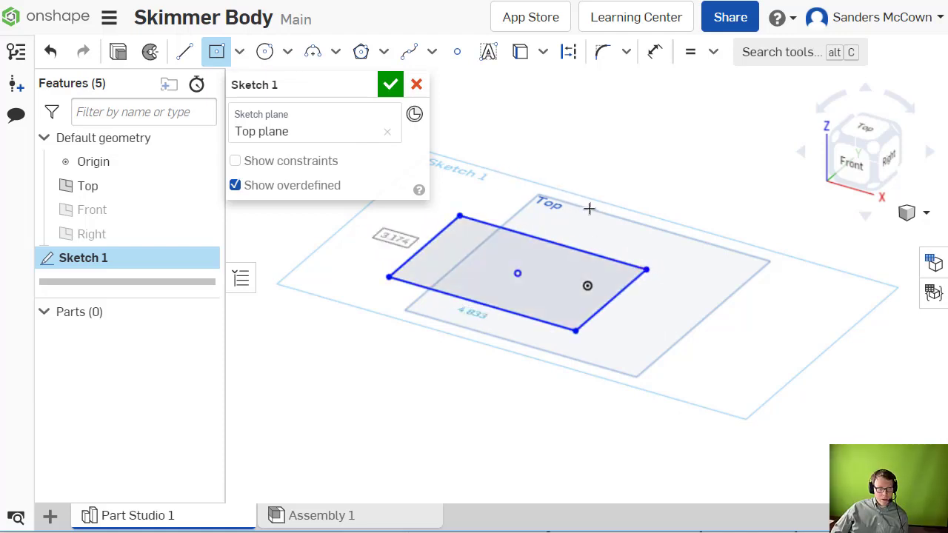
mouse_move(610, 203)
middle_down()
mouse_move(821, 294)
mouse_move(732, 230)
middle_up()
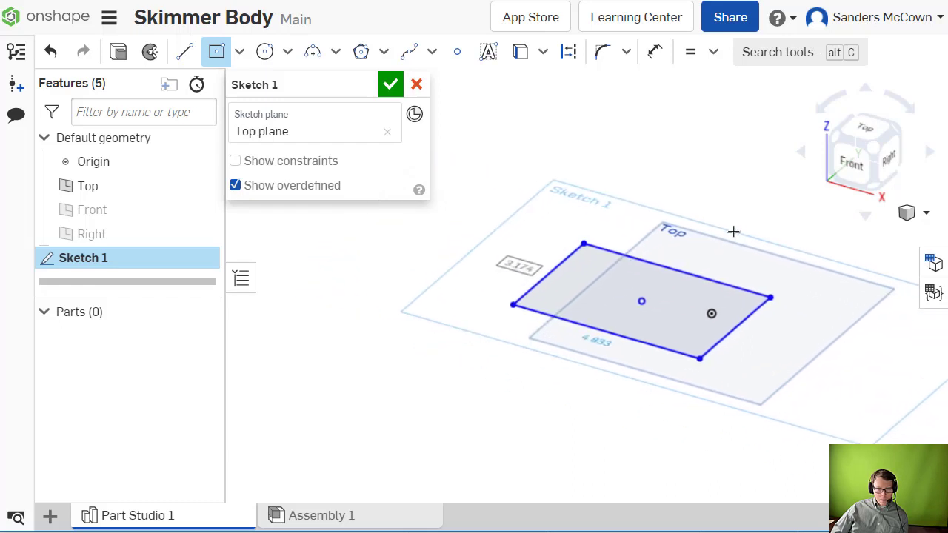
scroll(651, 302, up, 3)
right_drag(652, 302, 730, 237)
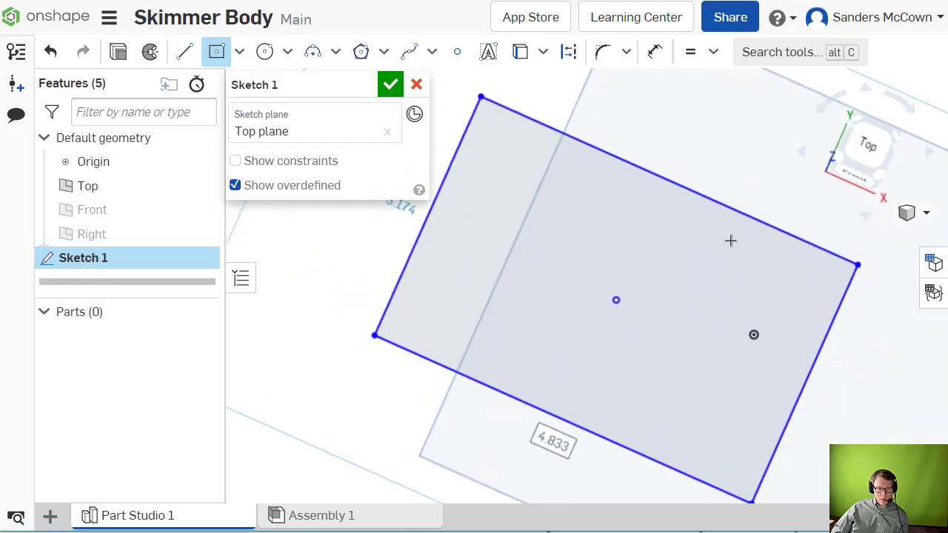
scroll(732, 231, down, 2)
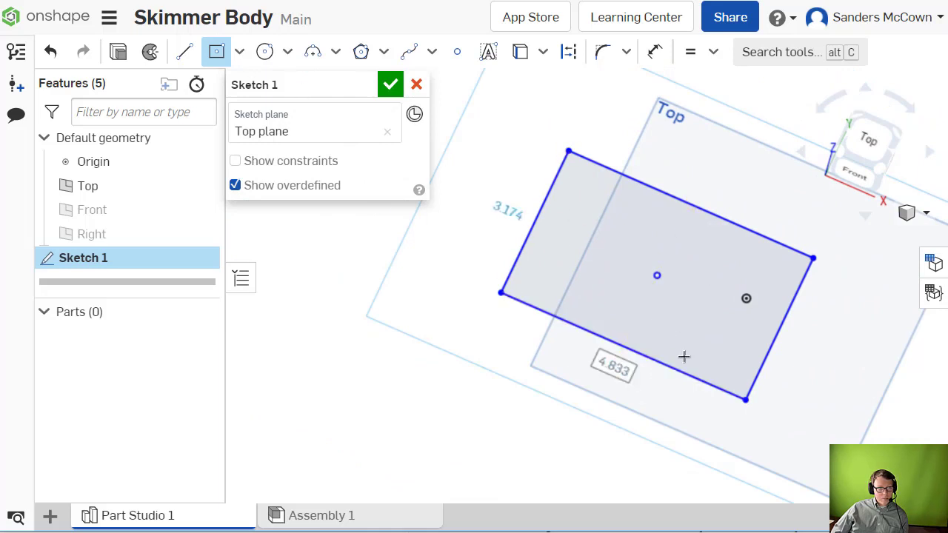
click(609, 368)
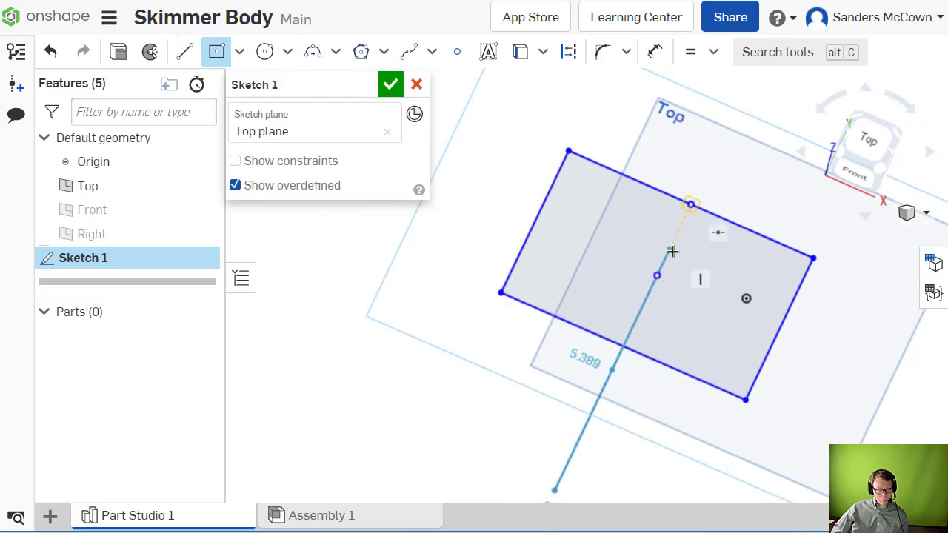
key(Escape)
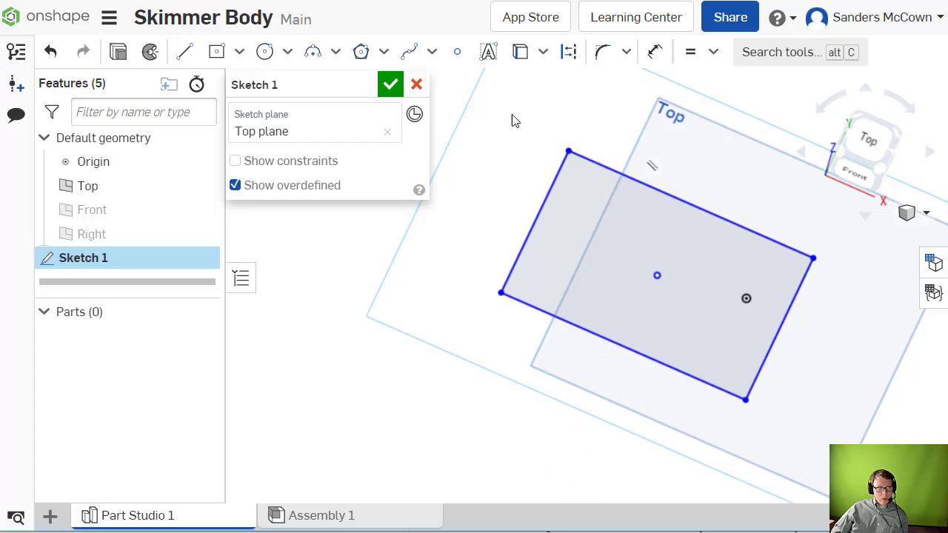
Step: Dimension the rectangle's long upper edge to 11 in
click(701, 234)
click(692, 205)
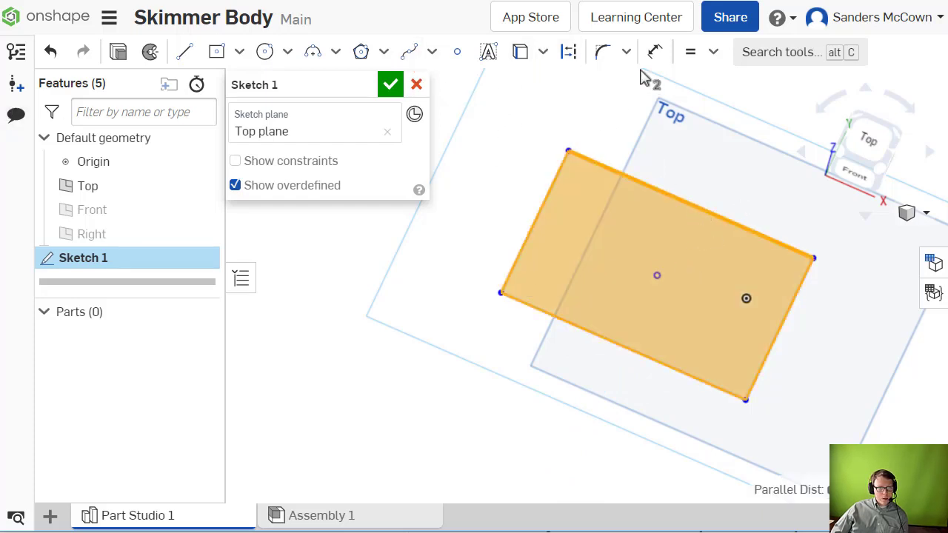
click(654, 51)
click(592, 159)
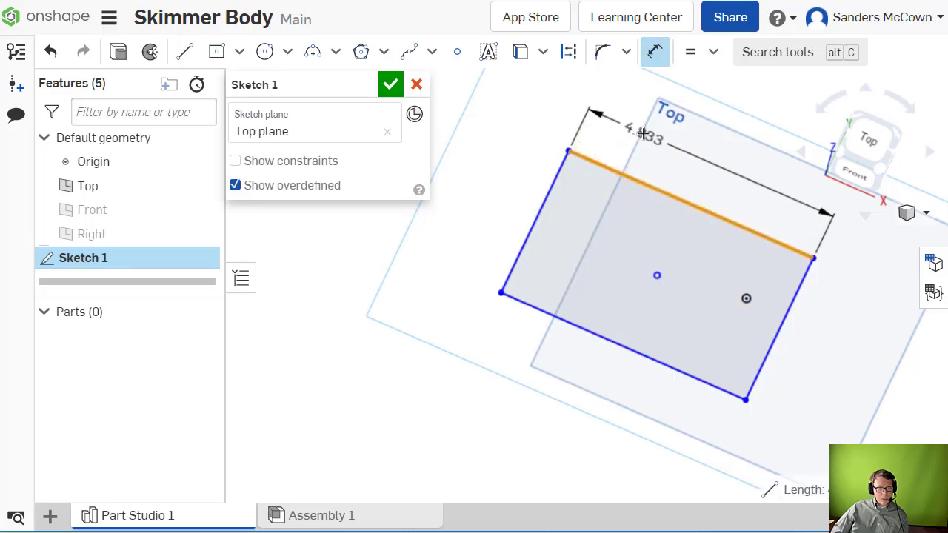
click(622, 137)
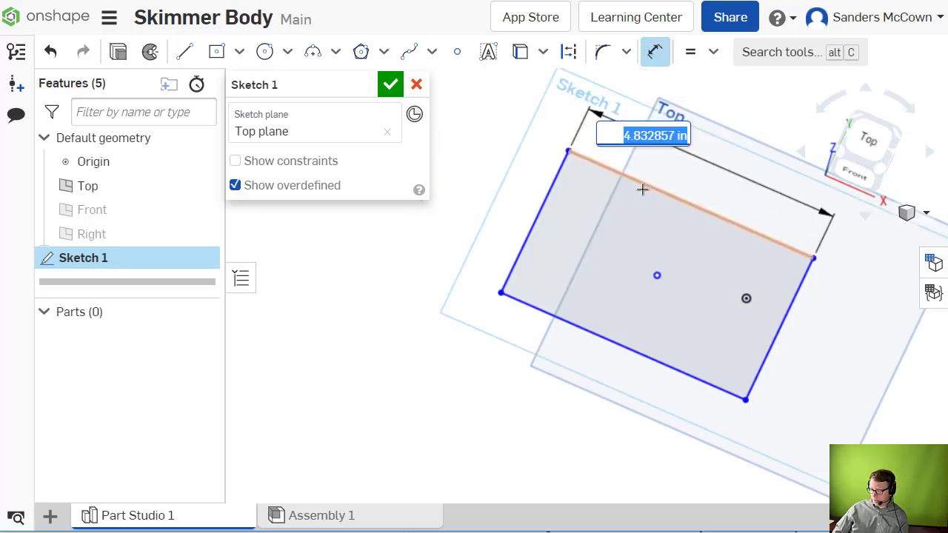
text(11)
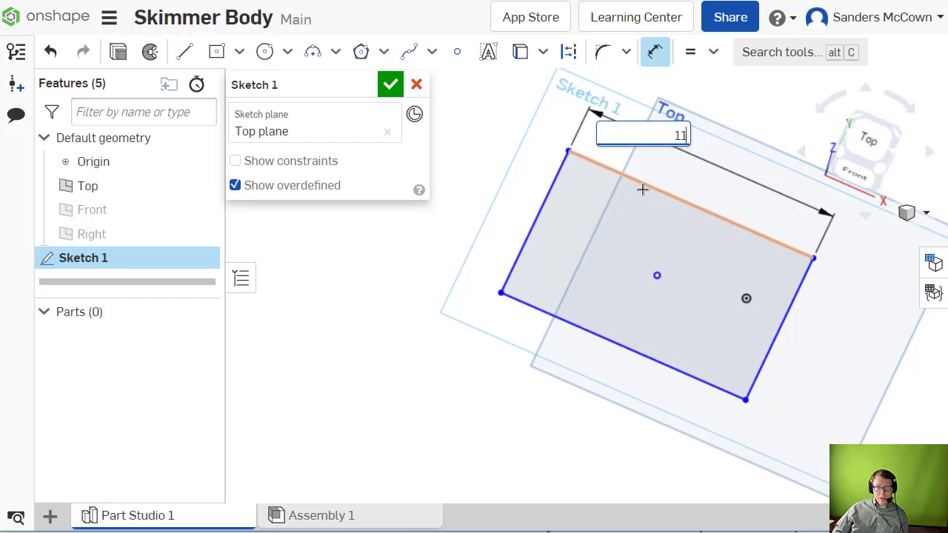
key(Return)
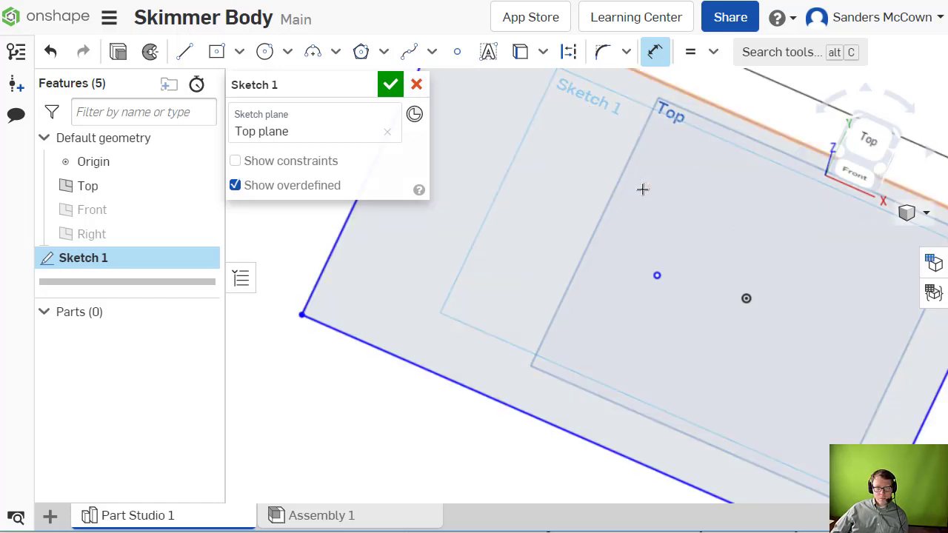
scroll(735, 201, down, 3)
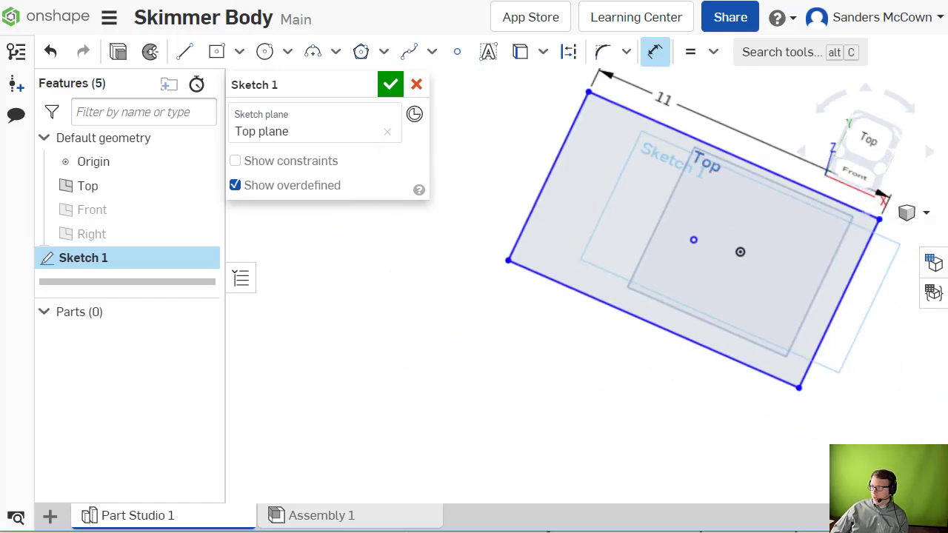
Step: Switch to the reference drawing to check the main body panel's width, and return to the isometric view of the Onshape sketch
key(alt+Tab)
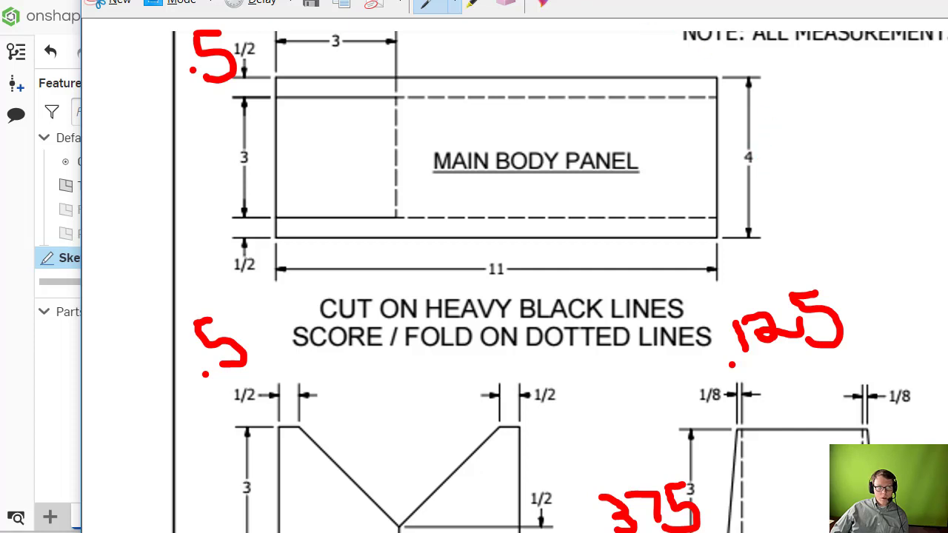
key(alt+Tab)
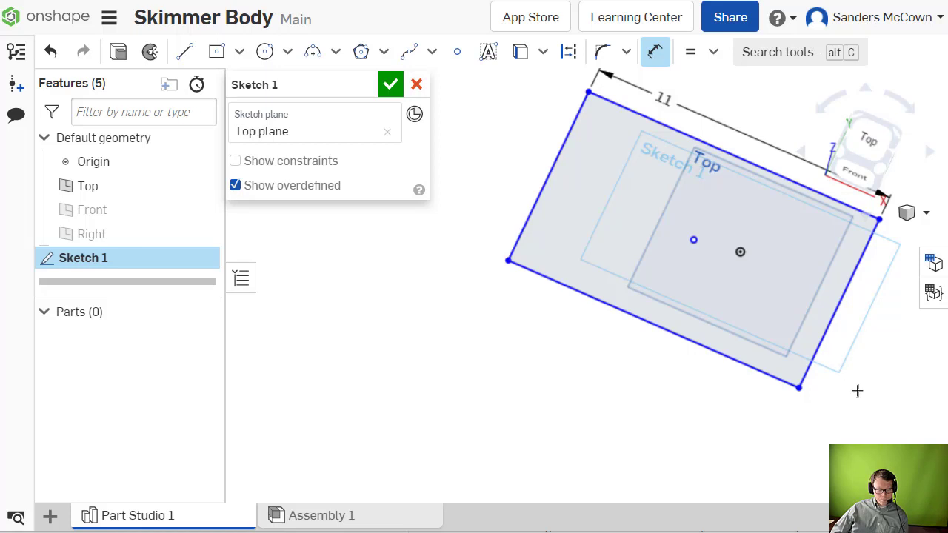
scroll(852, 370, up, 2)
scroll(662, 423, down, 3)
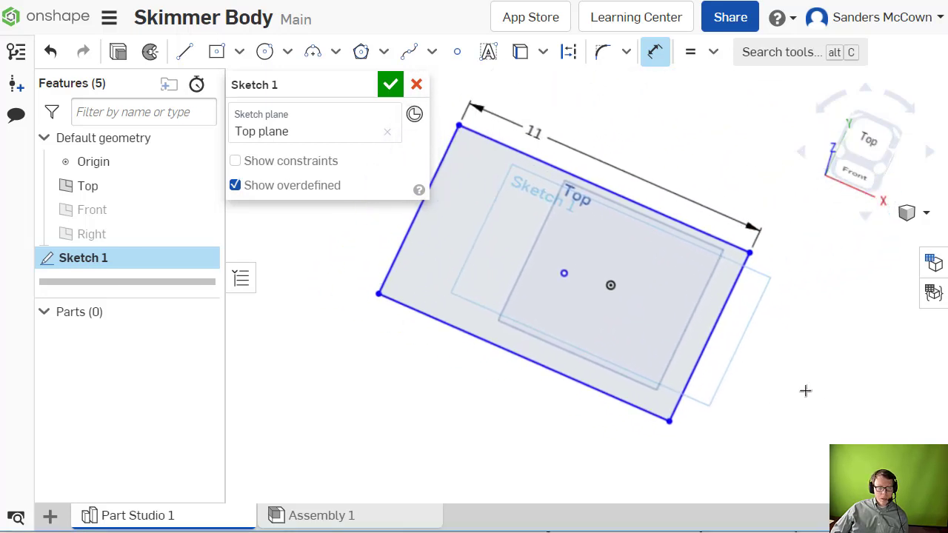
key(shift+7)
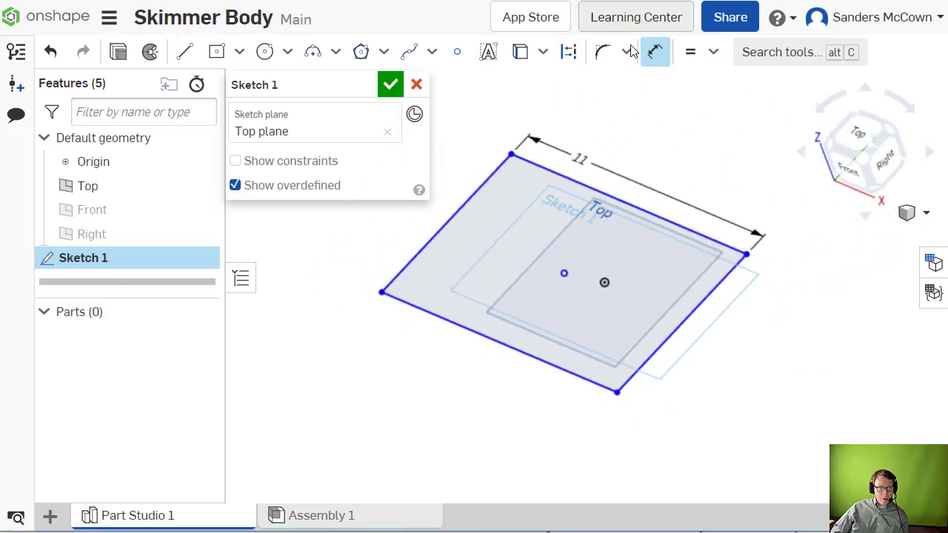
click(655, 52)
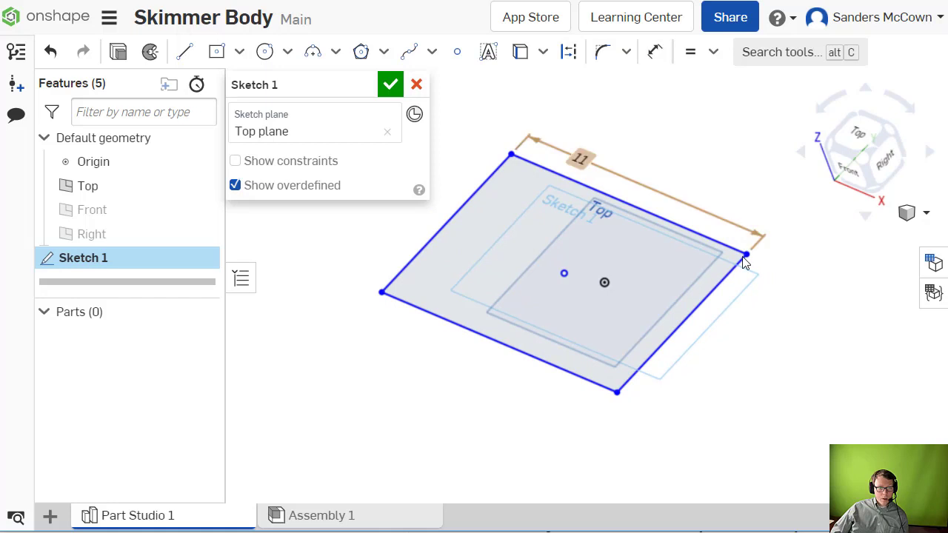
click(704, 306)
click(764, 321)
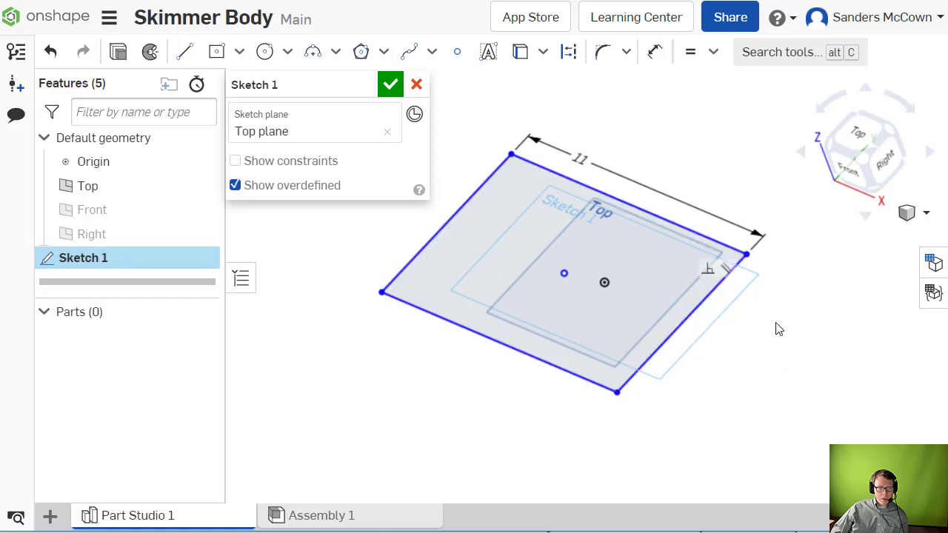
click(721, 280)
click(811, 328)
Step: Dimension the rectangle's short edge to 4 in and finish the sketch
click(654, 52)
click(691, 309)
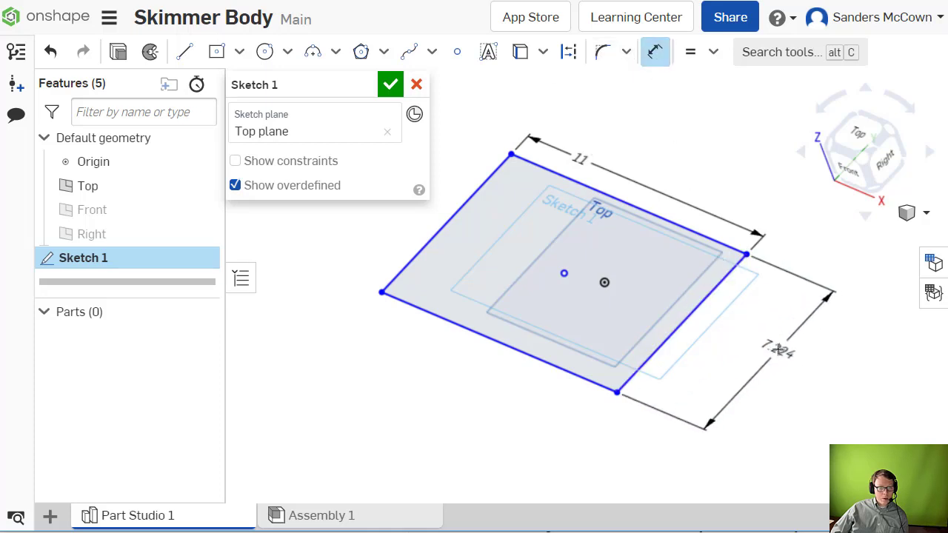
click(839, 337)
key(BackSpace)
key(Escape)
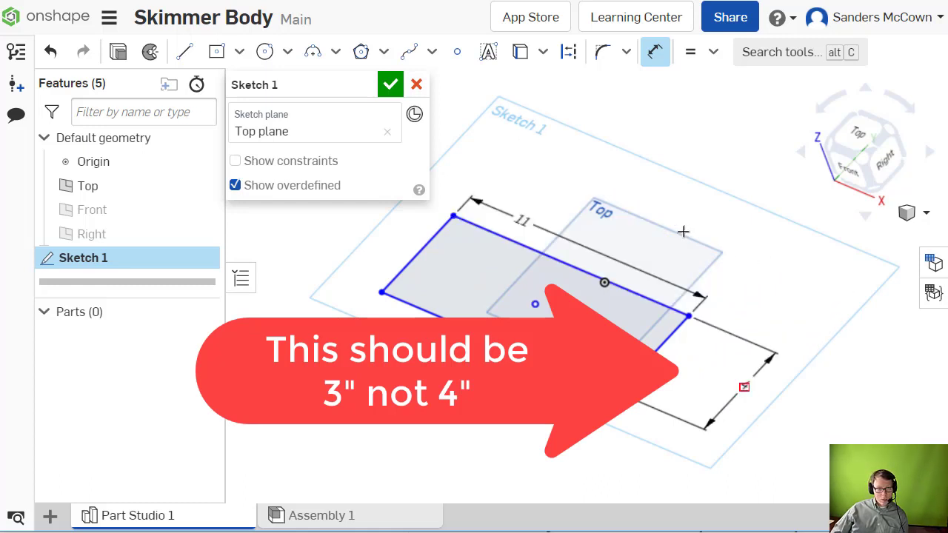
mouse_move(665, 218)
right_down()
mouse_move(704, 220)
mouse_move(658, 245)
mouse_move(746, 241)
mouse_move(788, 279)
mouse_move(778, 296)
mouse_move(823, 279)
mouse_move(824, 260)
mouse_move(834, 260)
mouse_move(806, 264)
mouse_move(837, 264)
right_up()
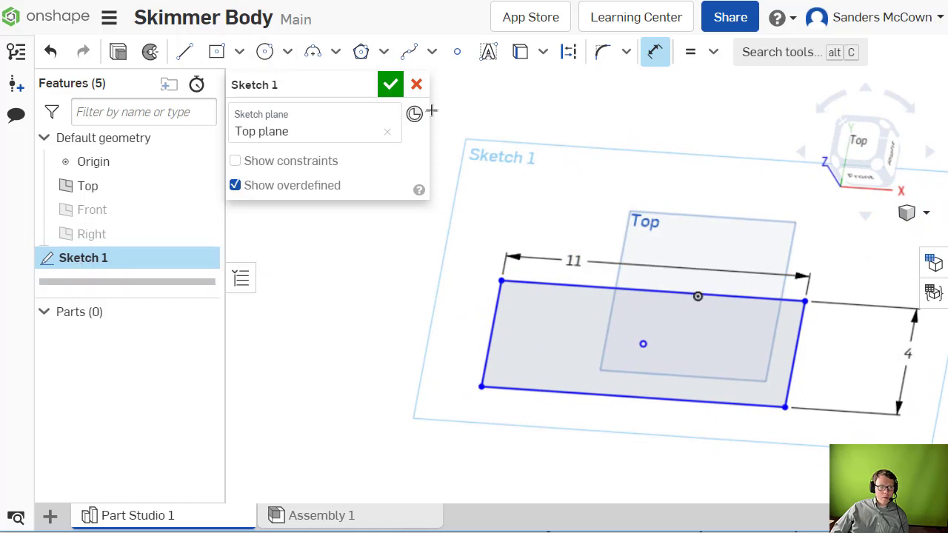
click(389, 86)
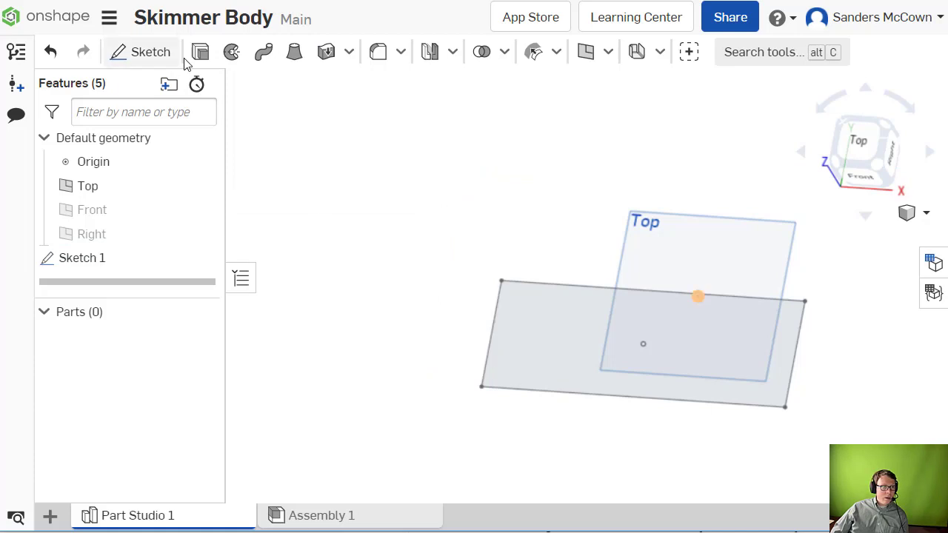
Step: Extrude the rectangle as a new solid with a blind depth of 0.5 in
click(529, 327)
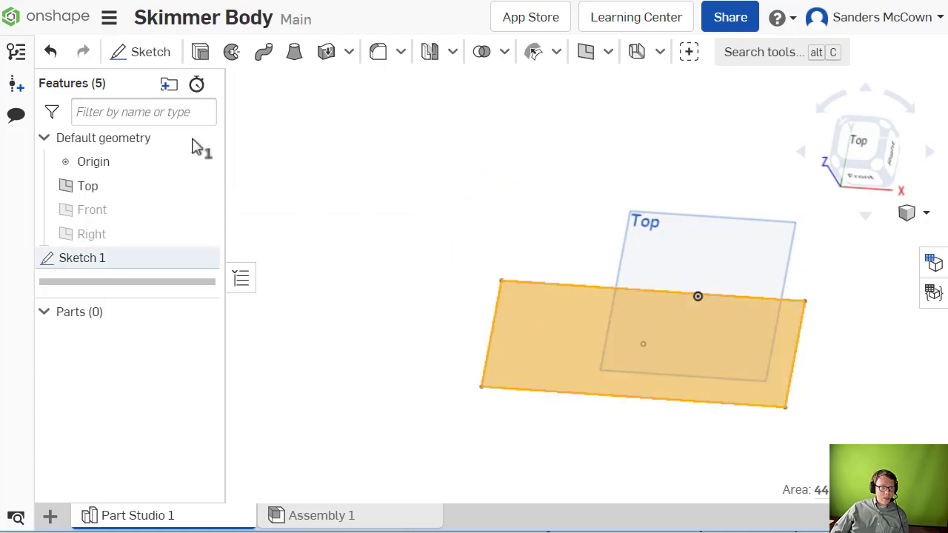
click(200, 51)
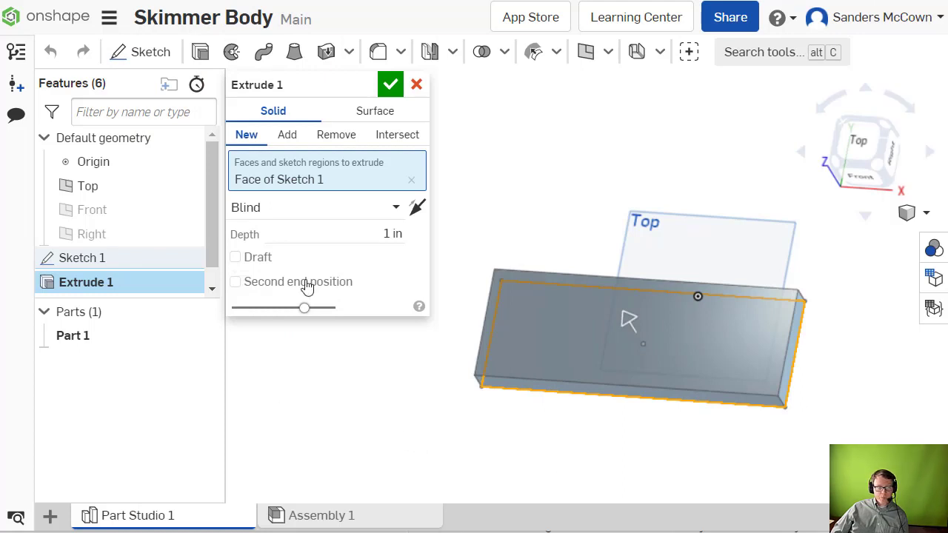
click(384, 233)
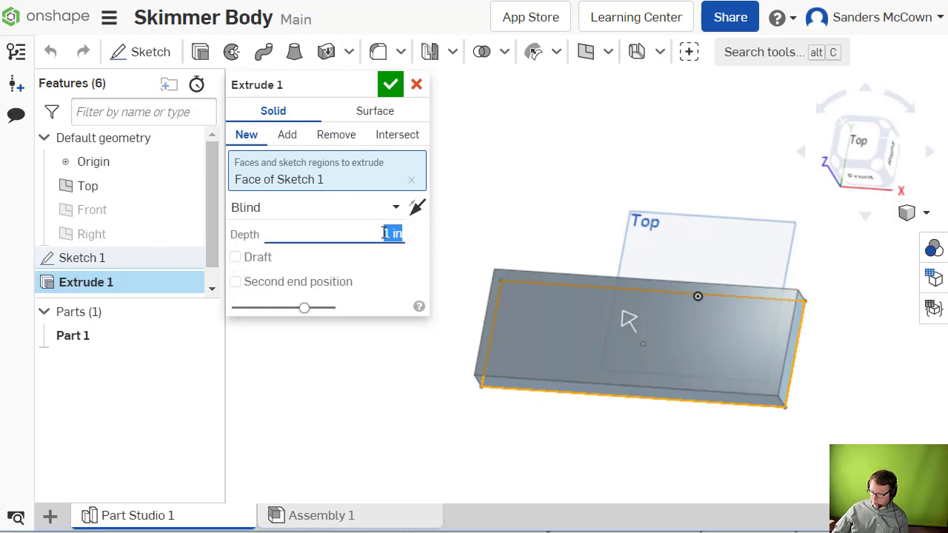
text(.5)
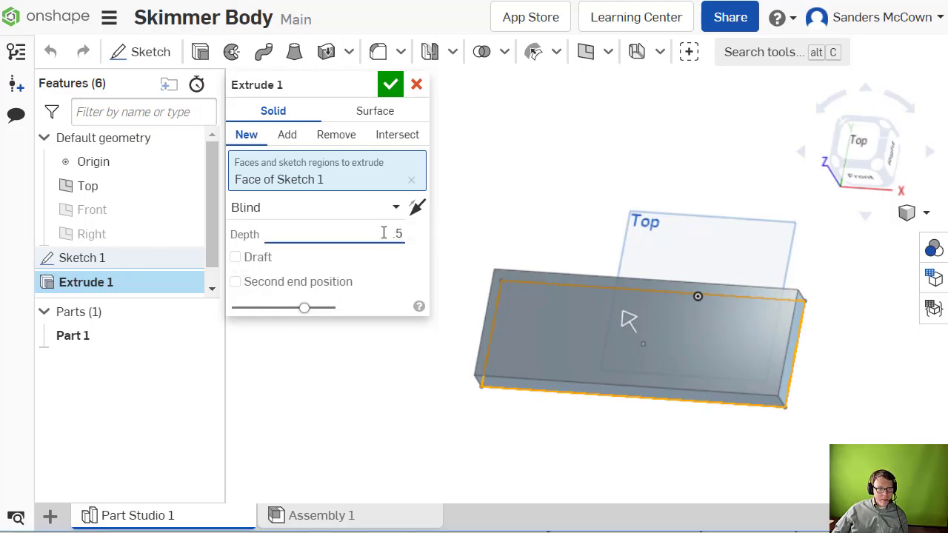
key(Return)
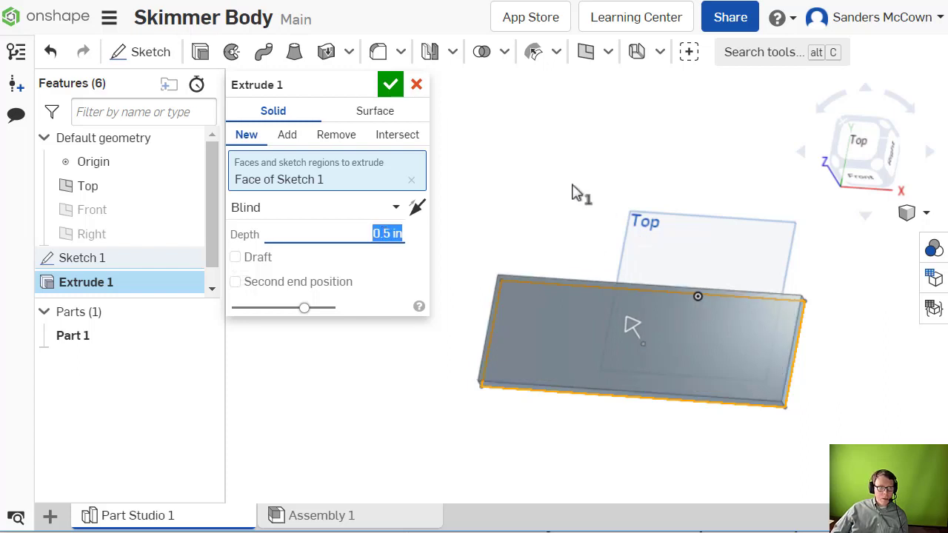
click(390, 84)
Step: Start a new sketch on the slab's short end face on the positive X side and view it head-on from the Right view
right_drag(856, 366, 851, 317)
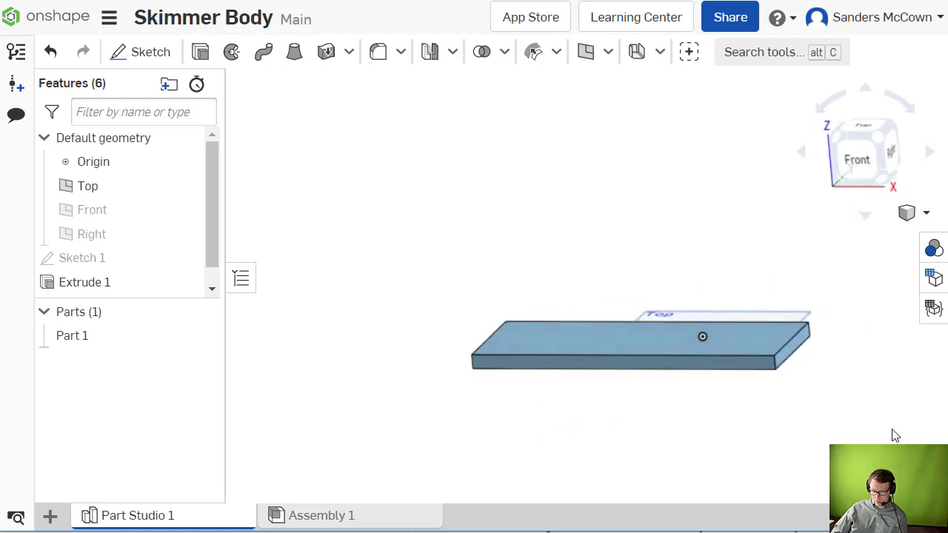
key(shift+7)
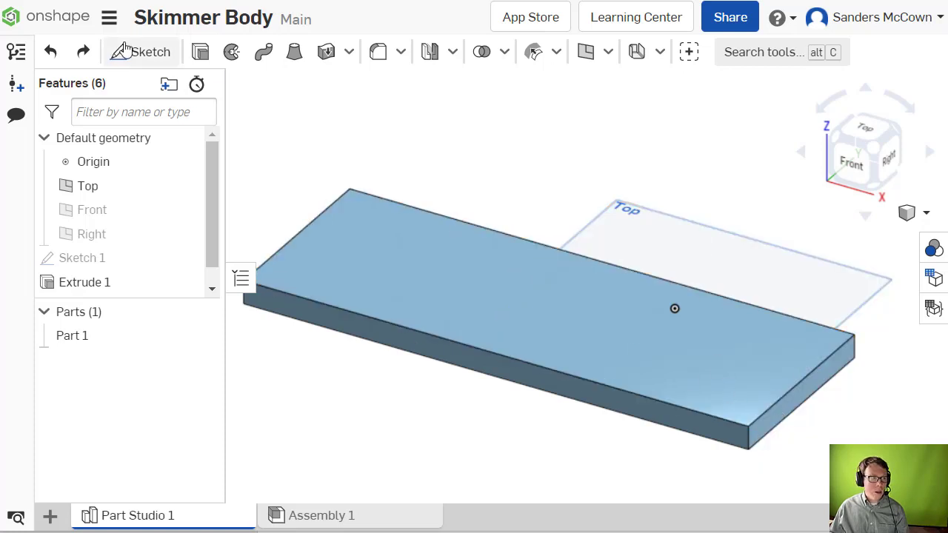
click(772, 420)
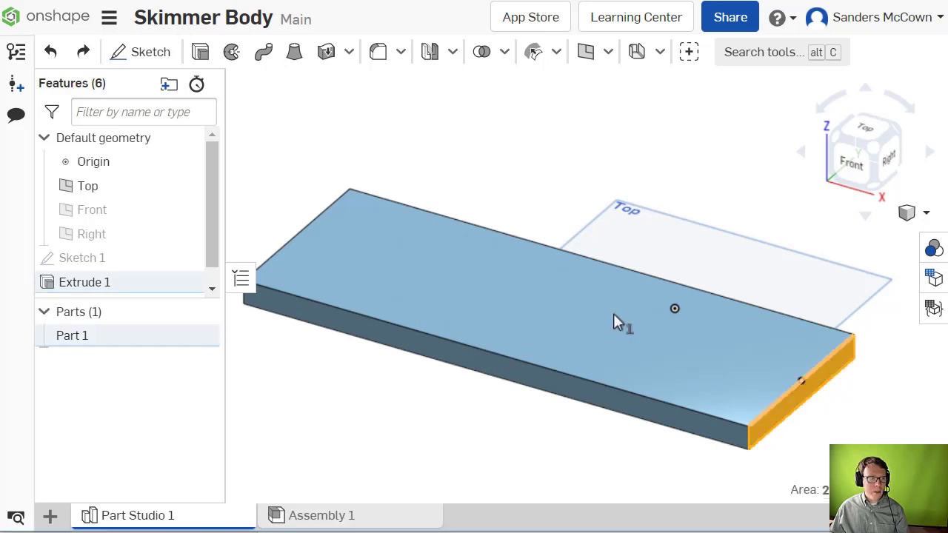
click(140, 55)
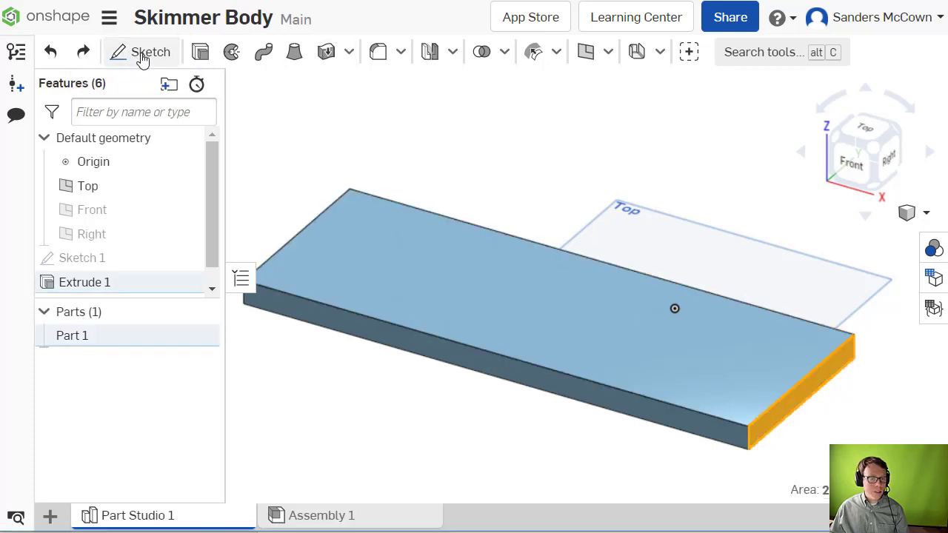
click(889, 164)
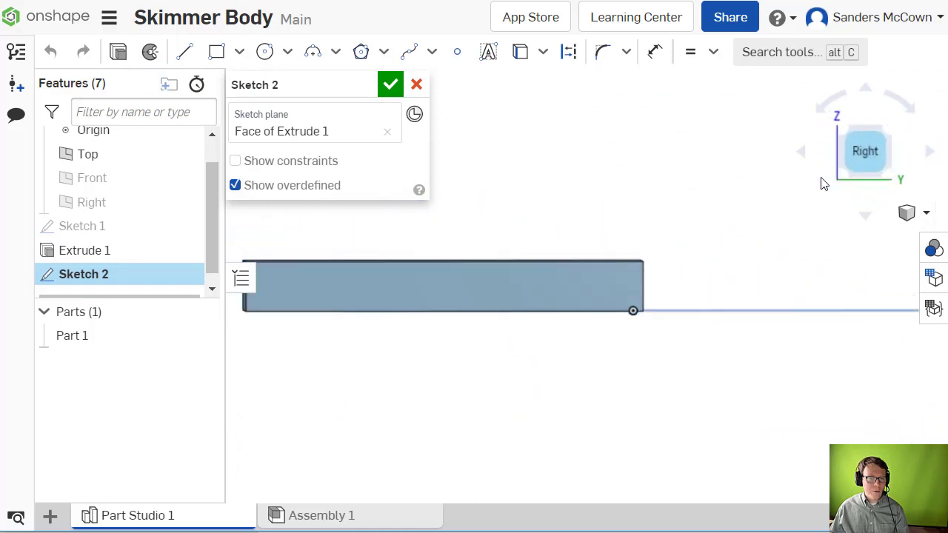
click(593, 177)
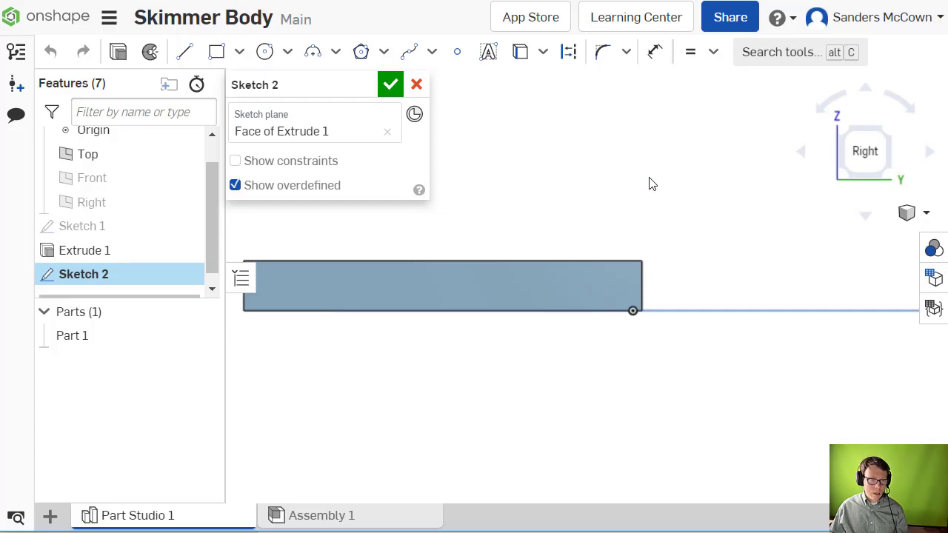
Step: Sketch a corner rectangle about 3.55 by 0.4 in inside the end face, with its lower edge on the face's bottom edge
mouse_move(649, 184)
middle_down()
mouse_move(747, 182)
mouse_move(819, 197)
mouse_move(783, 241)
middle_up()
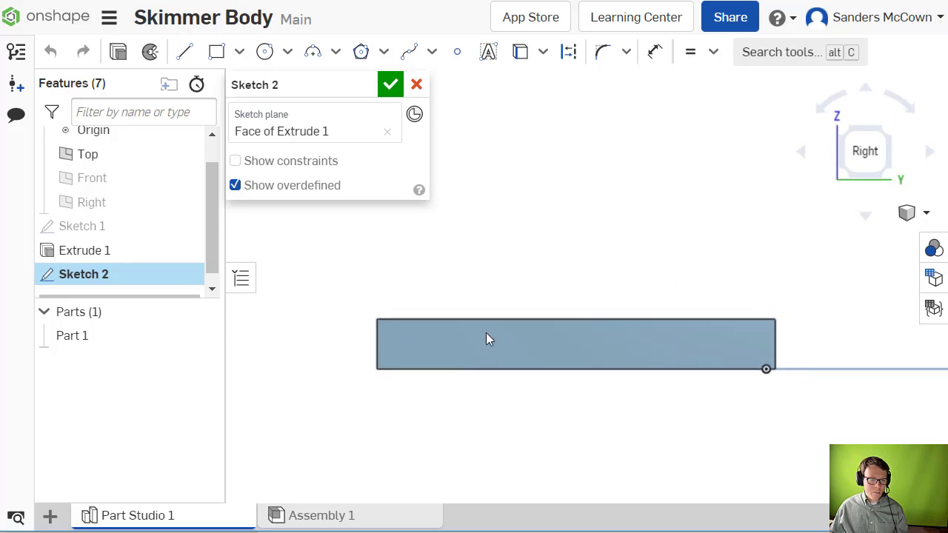
scroll(550, 383, up, 3)
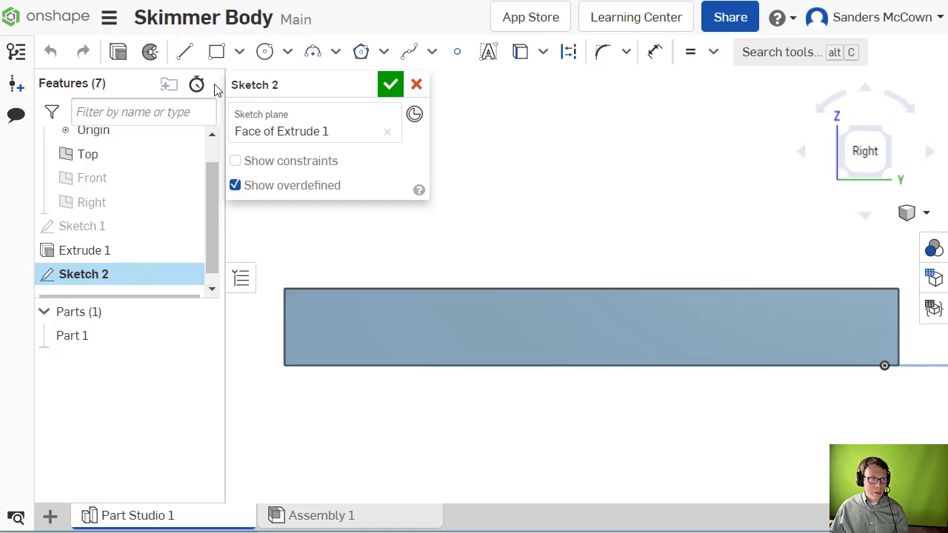
click(240, 52)
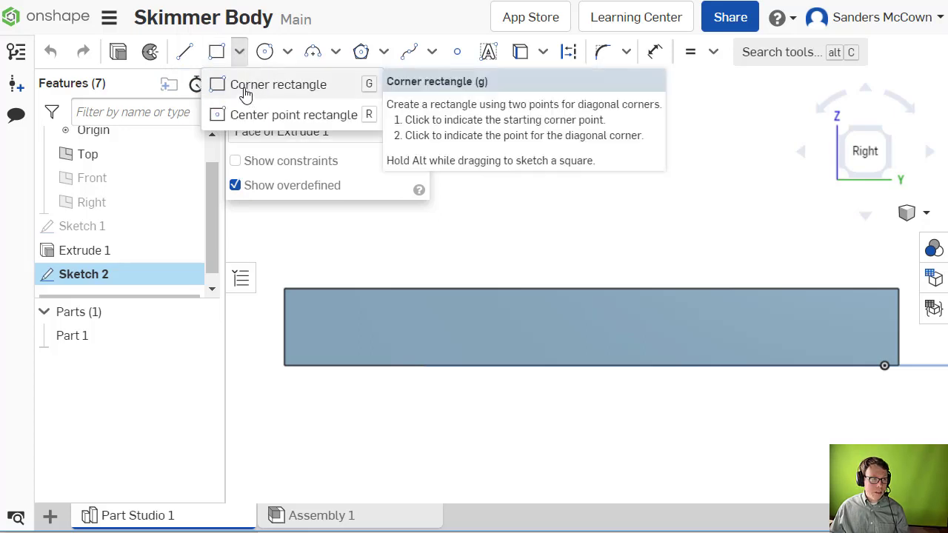
click(252, 91)
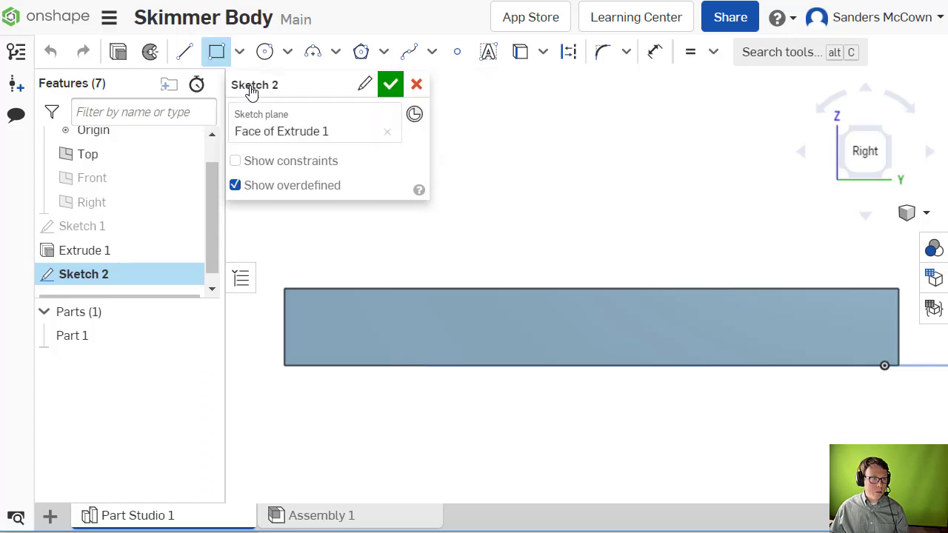
click(313, 365)
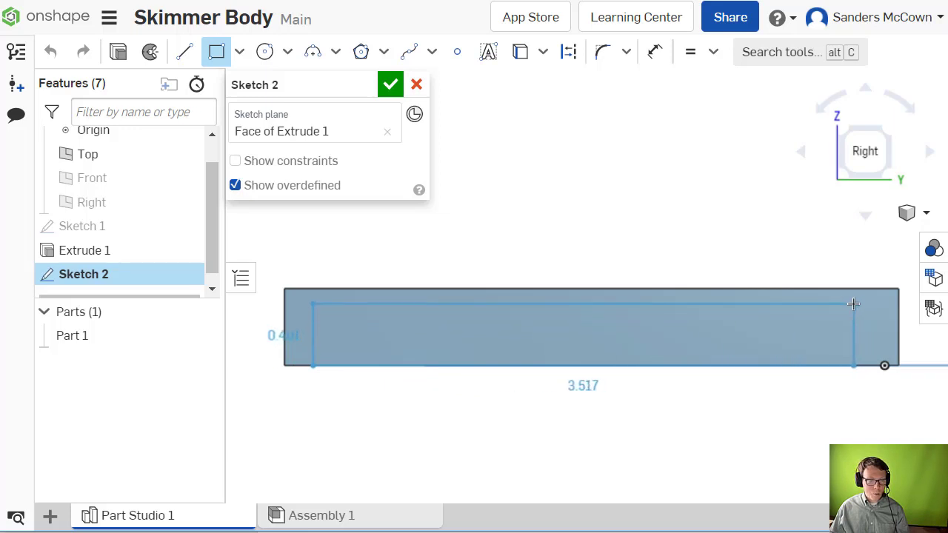
click(857, 304)
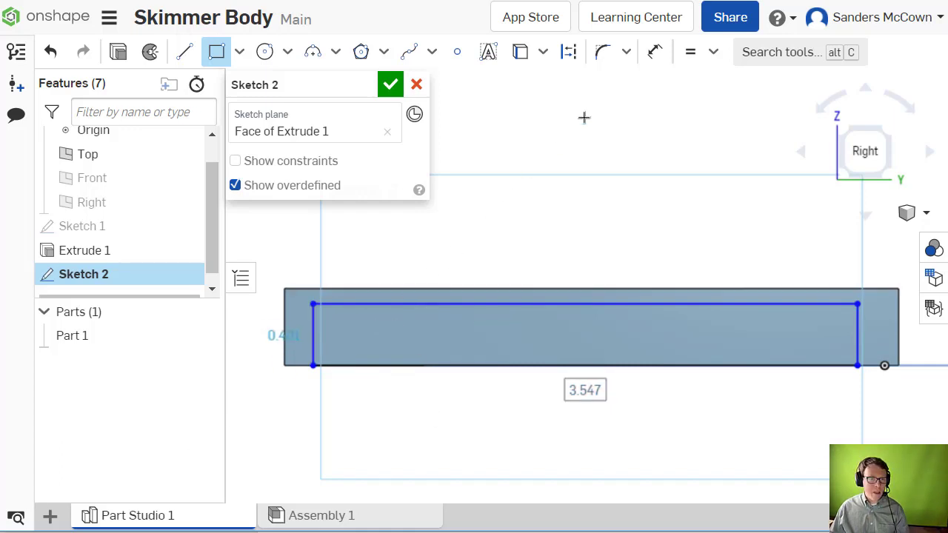
Step: Dimension the gap between the rectangle's negative Y side and the adjacent vertical edge of the slab to 0.02 in
click(657, 59)
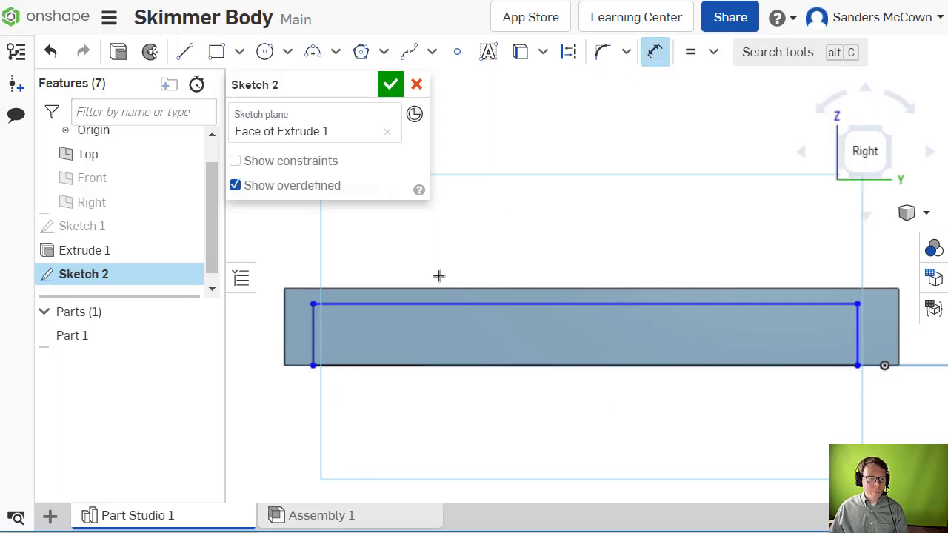
click(314, 326)
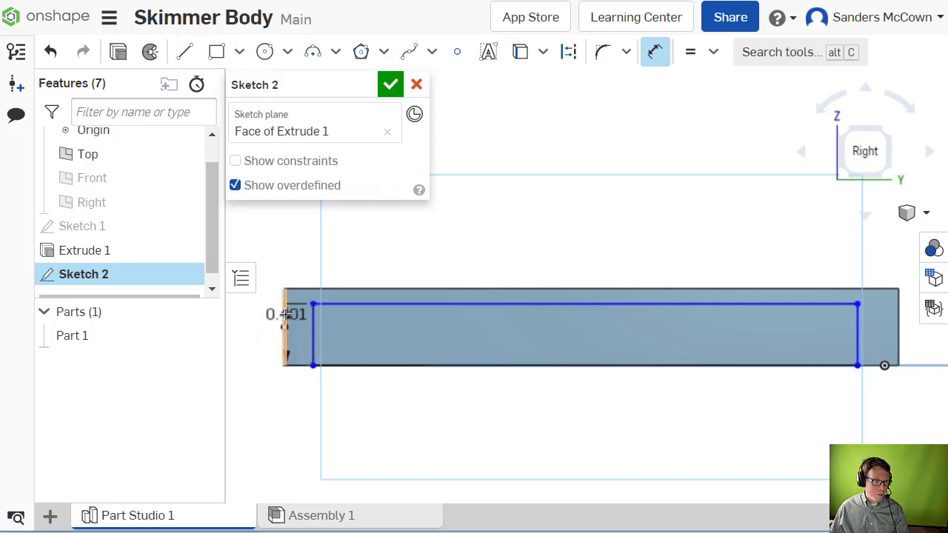
click(285, 314)
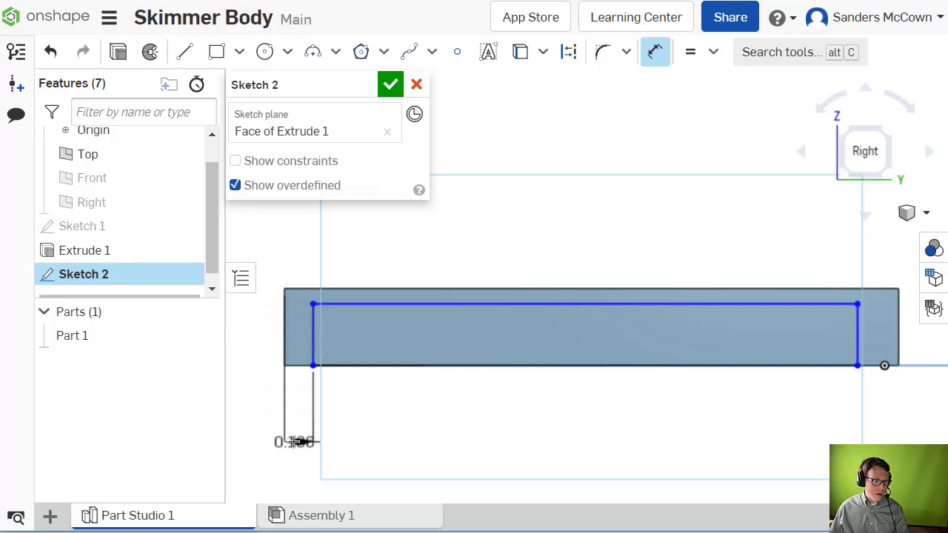
click(301, 420)
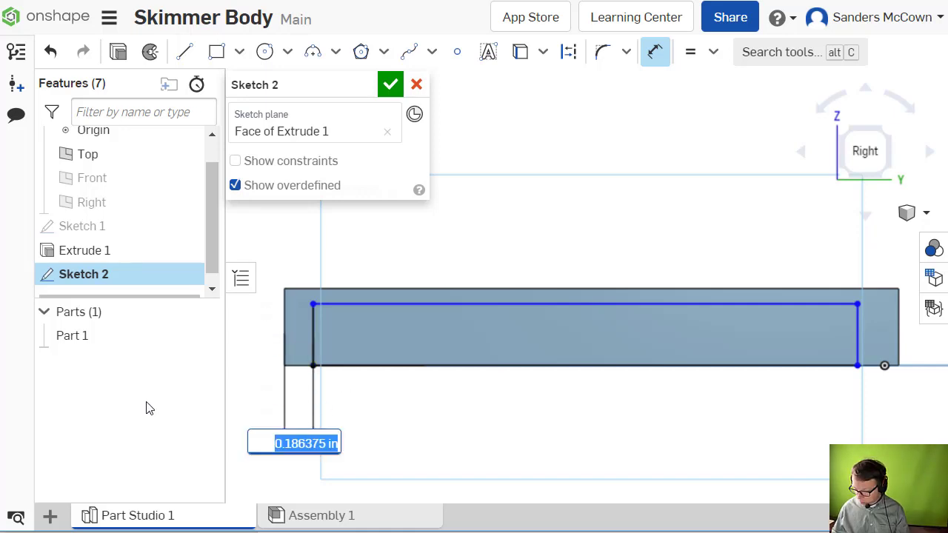
key(BackSpace)
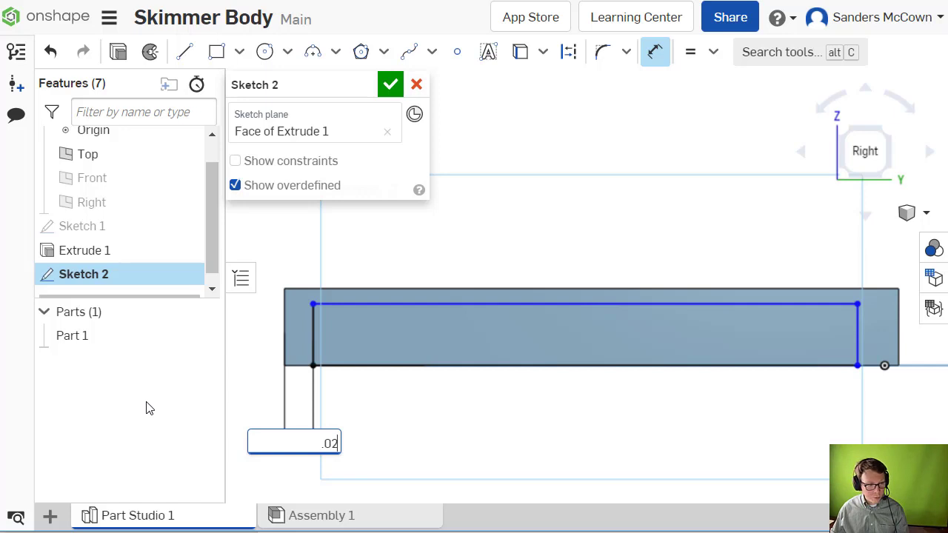
text(.02)
key(Return)
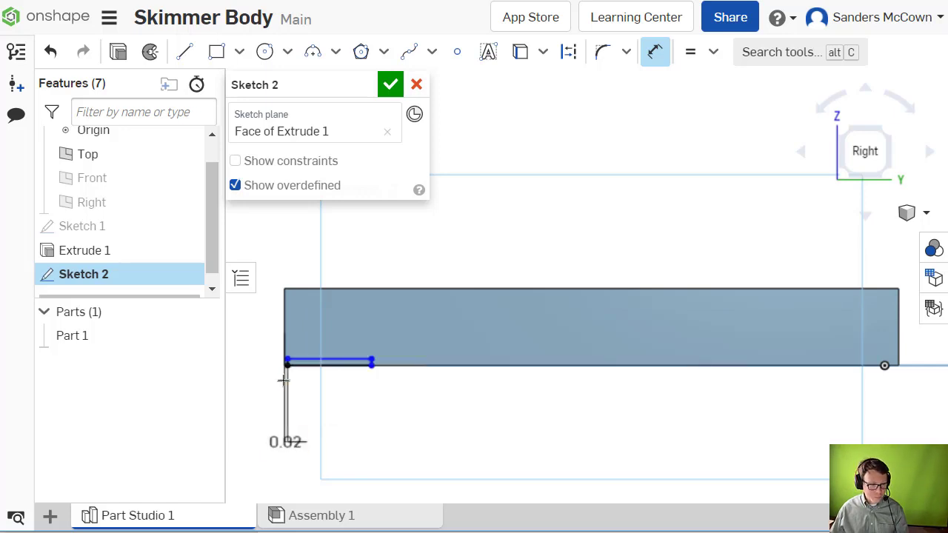
Step: Dimension the gap between the rectangle's positive Y side and the adjacent vertical edge of the slab to 0.02 in
scroll(393, 381, up, 2)
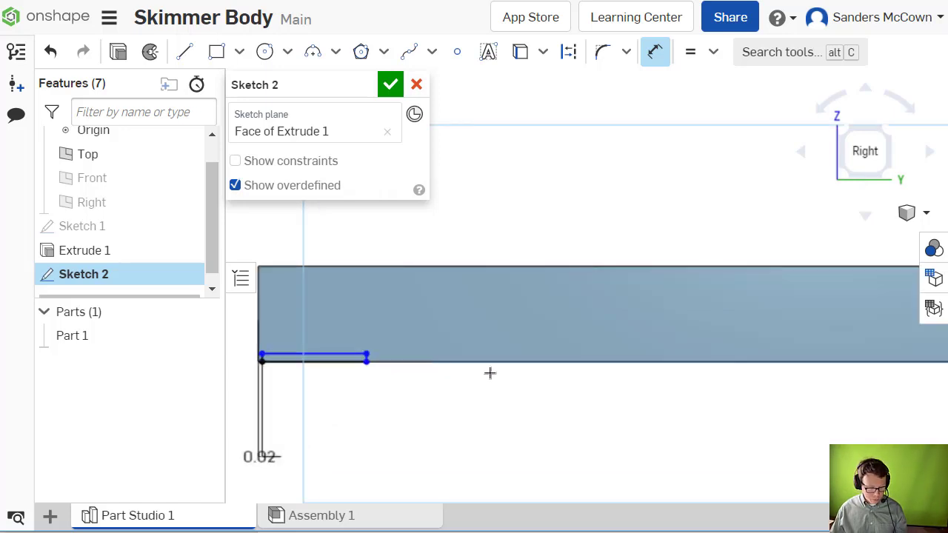
mouse_move(527, 378)
middle_down()
mouse_move(432, 402)
mouse_move(441, 367)
middle_up()
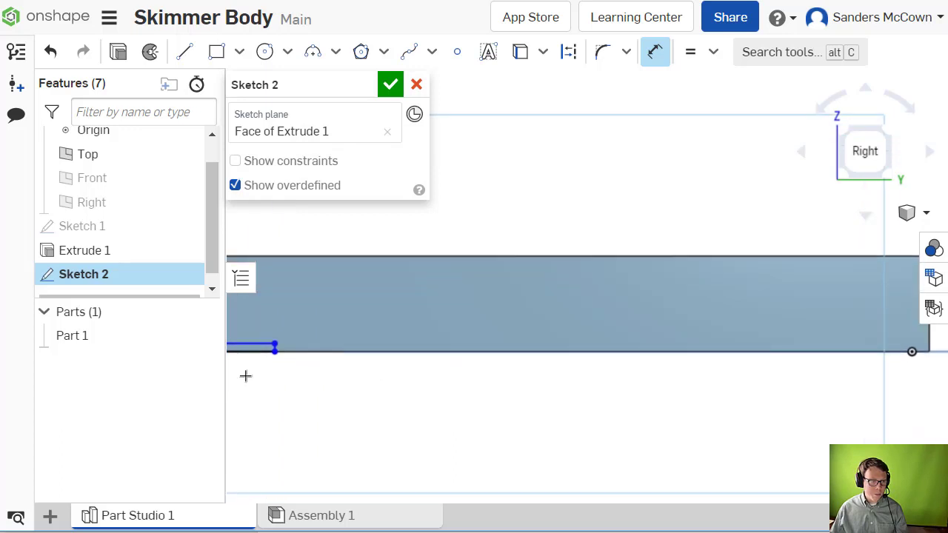
scroll(296, 364, up, 3)
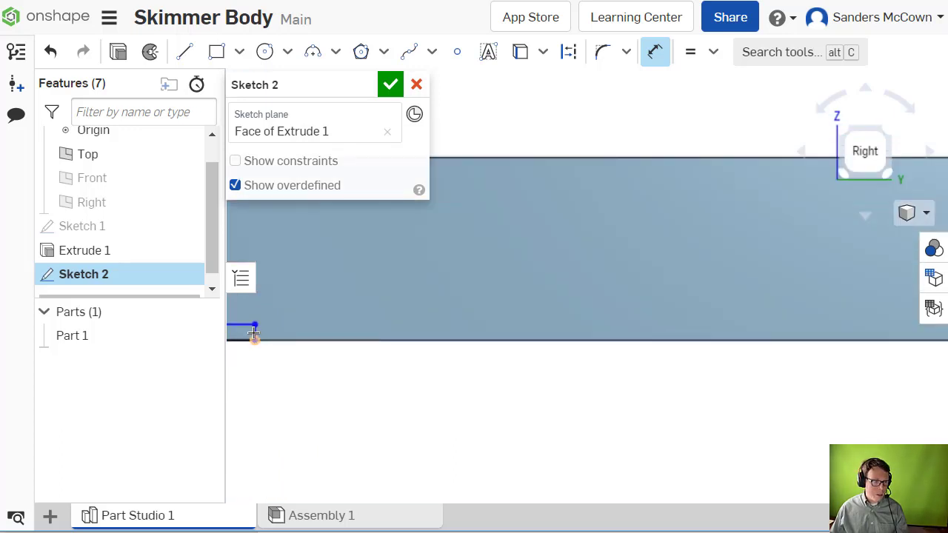
scroll(255, 333, up, 3)
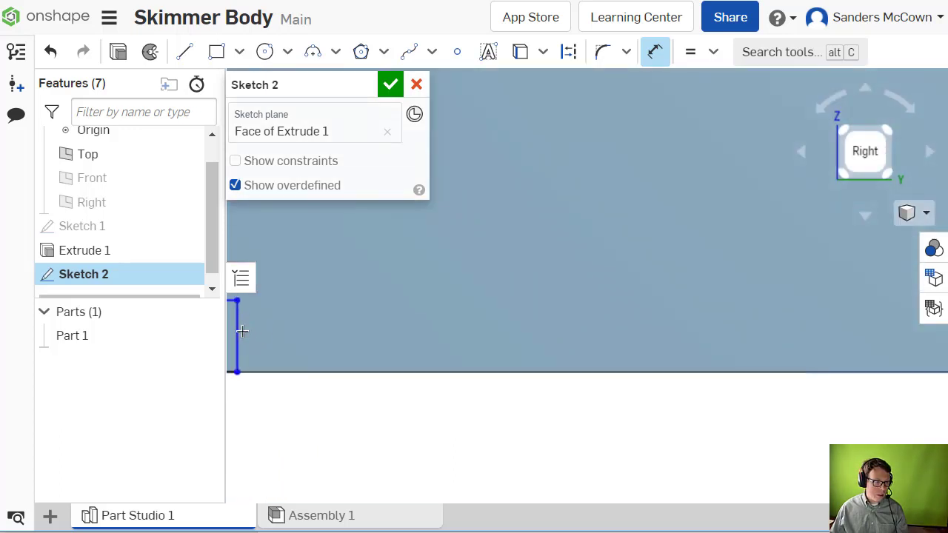
click(237, 332)
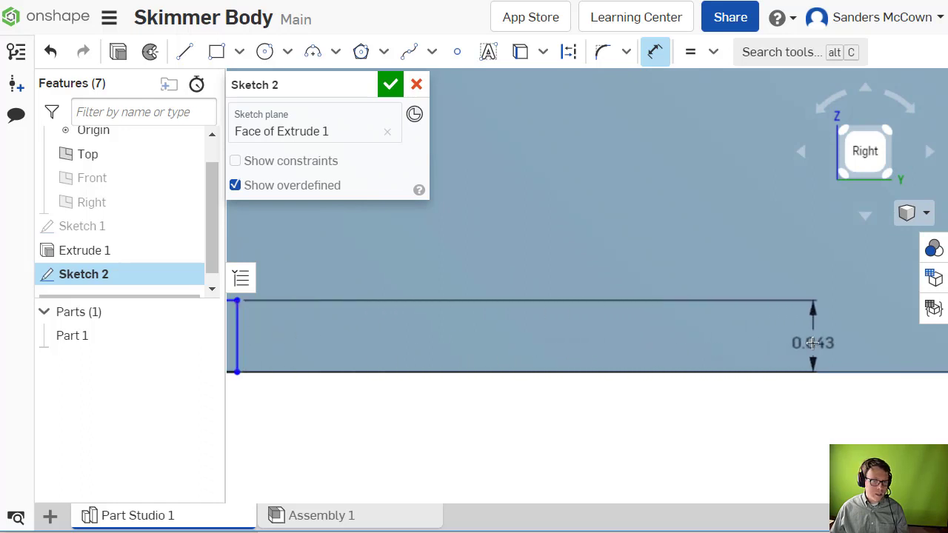
scroll(813, 342, down, 5)
middle_drag(788, 342, 250, 342)
scroll(746, 338, down, 3)
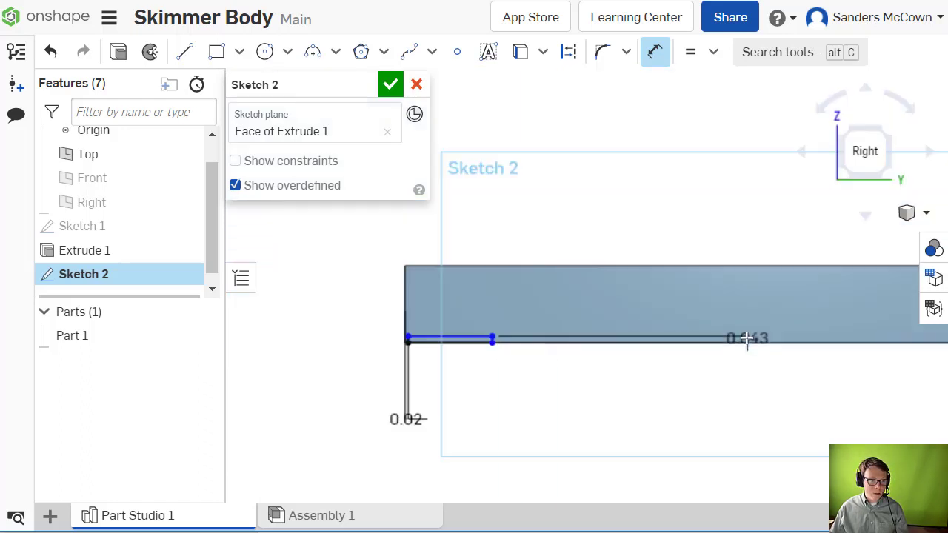
mouse_move(804, 346)
middle_down()
mouse_move(366, 349)
mouse_move(479, 348)
middle_up()
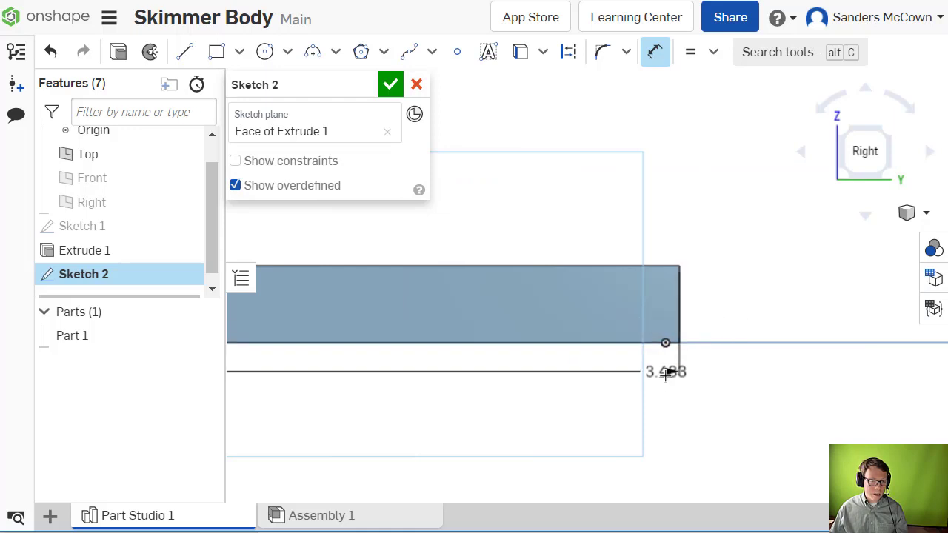
click(661, 414)
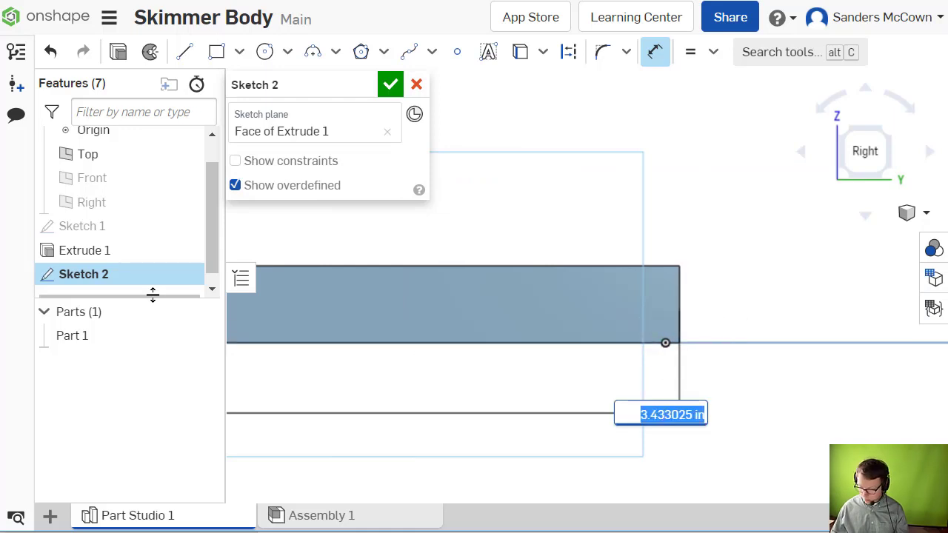
key(BackSpace)
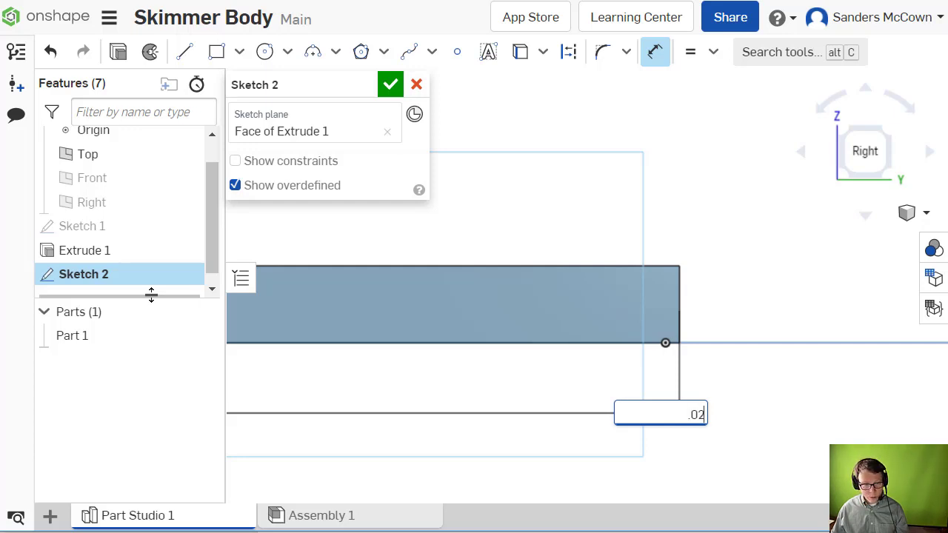
key(Return)
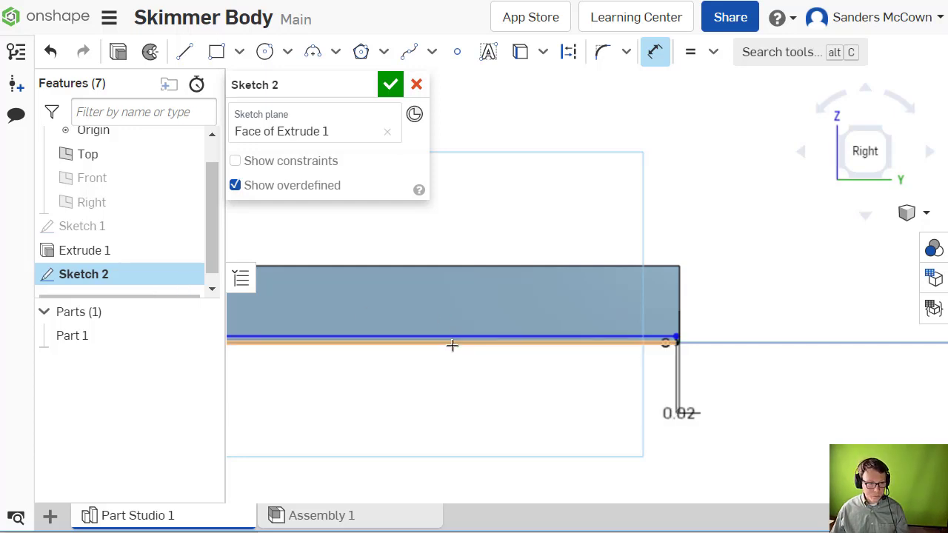
Step: Dimension the gap between the rectangle's upper edge and the slab's top edge to 0.02 in and finish the sketch
scroll(449, 341, up, 2)
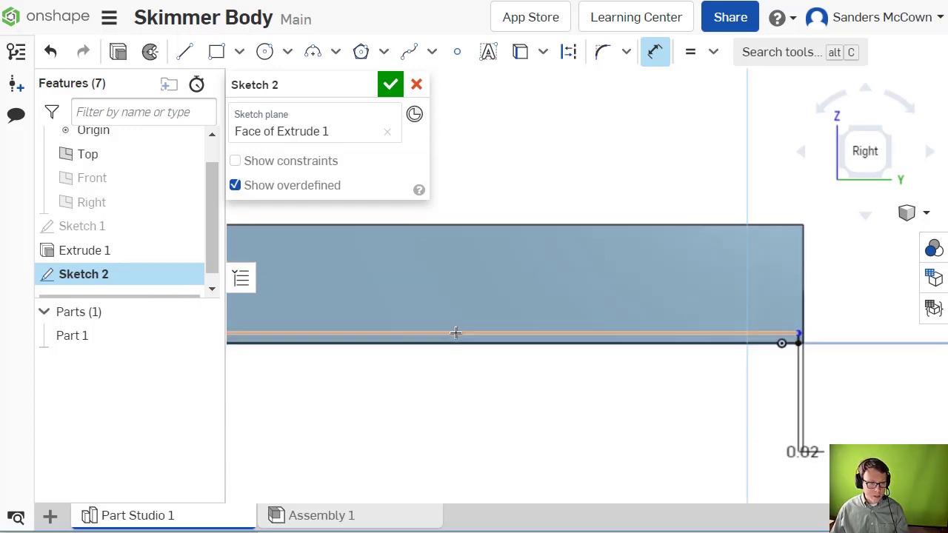
click(455, 333)
click(498, 226)
click(871, 257)
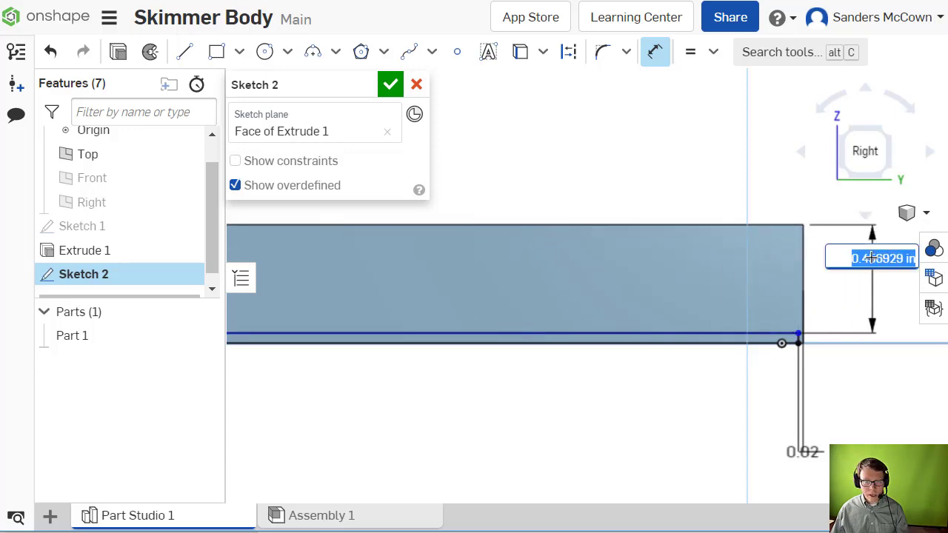
text(.0)
key(Return)
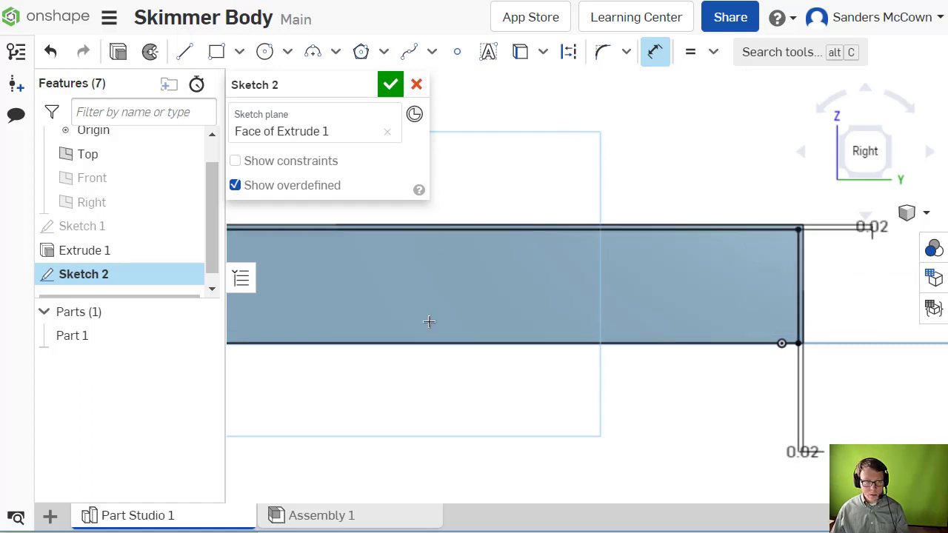
scroll(429, 321, down, 3)
mouse_move(427, 321)
middle_down()
mouse_move(576, 291)
mouse_move(635, 315)
middle_up()
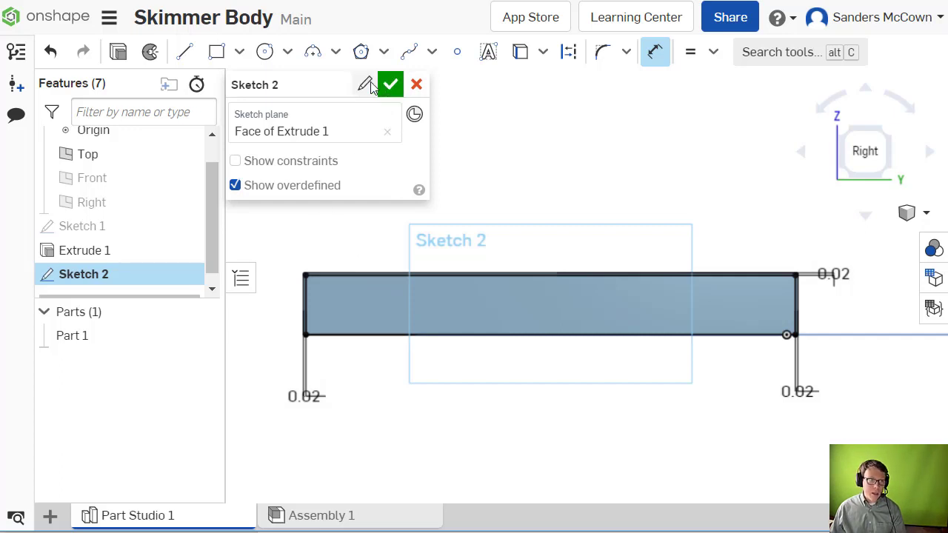
click(325, 132)
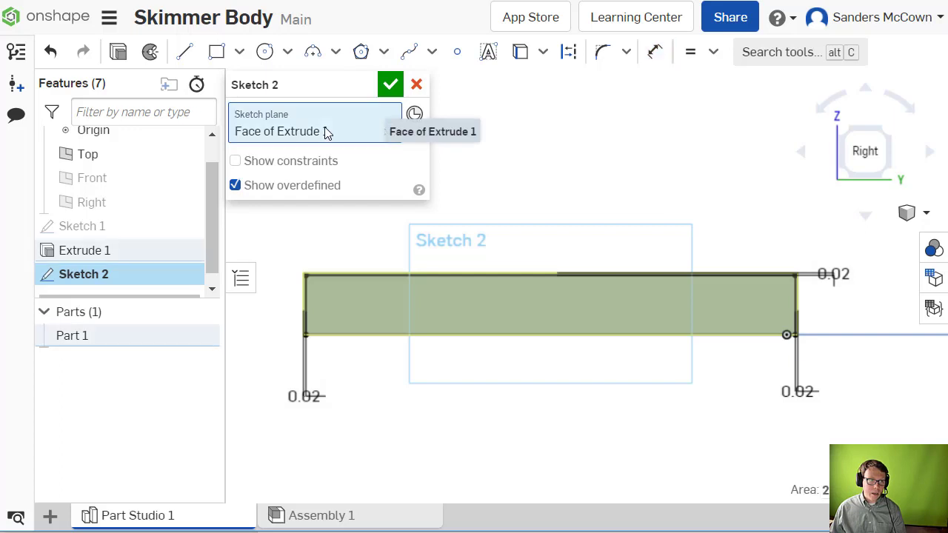
click(387, 85)
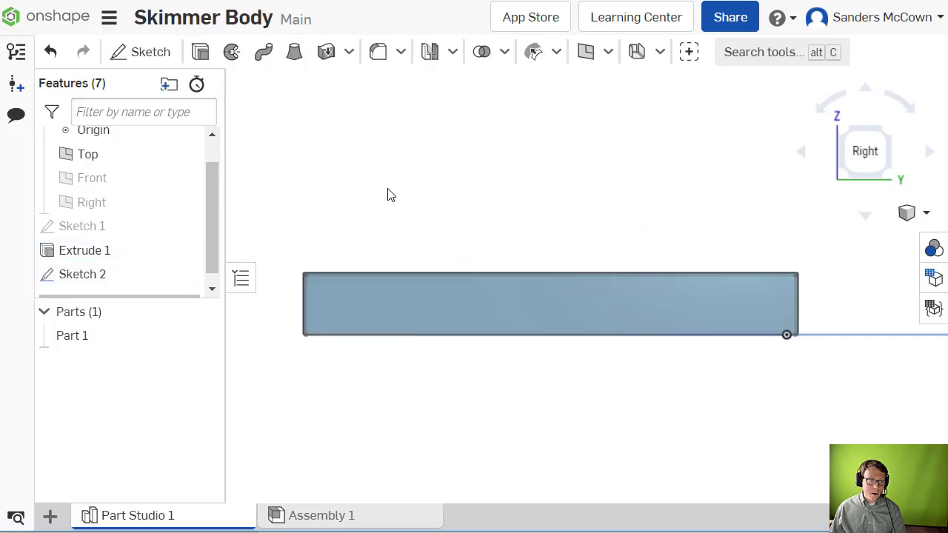
Step: Extrude the inner rectangle as a blind Remove cut 11 in deep through the slab, and inspect the hollowed channel from several angles
middle_drag(395, 231, 441, 225)
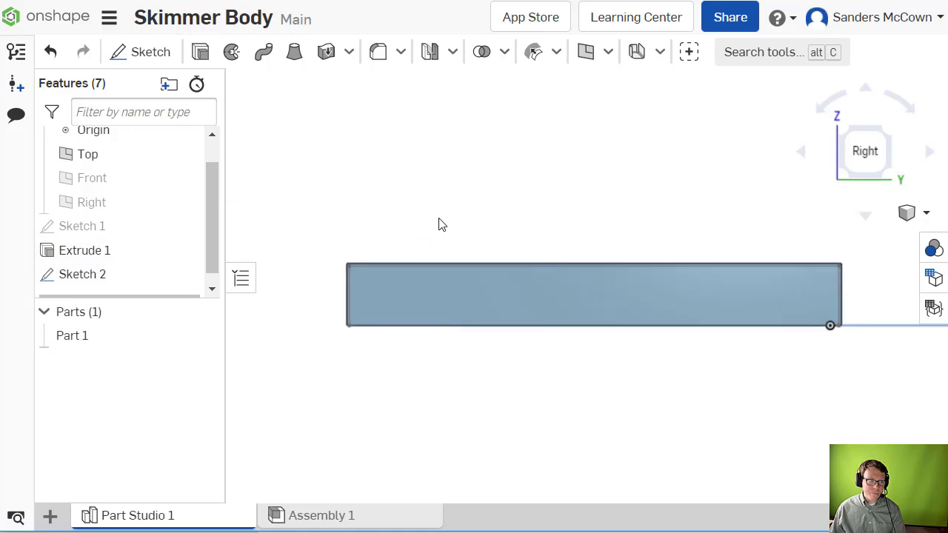
click(425, 311)
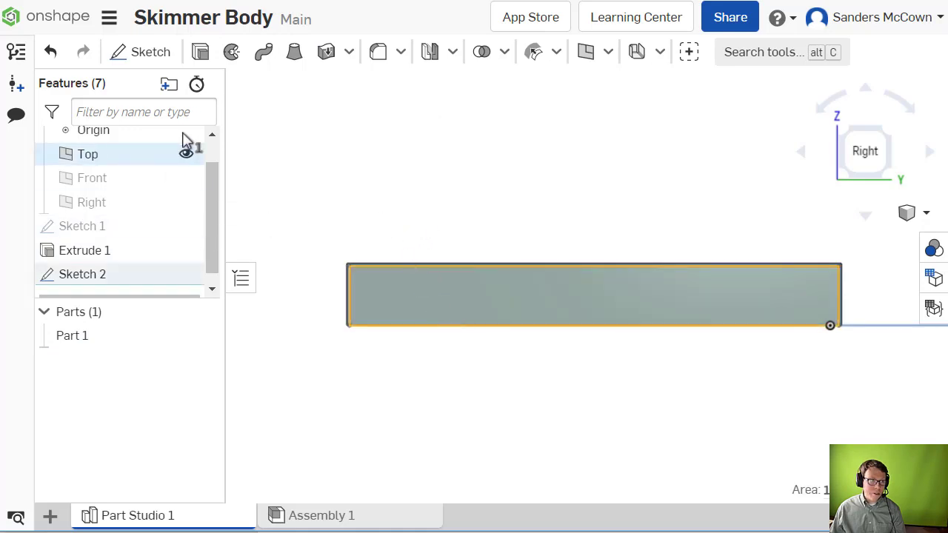
click(200, 52)
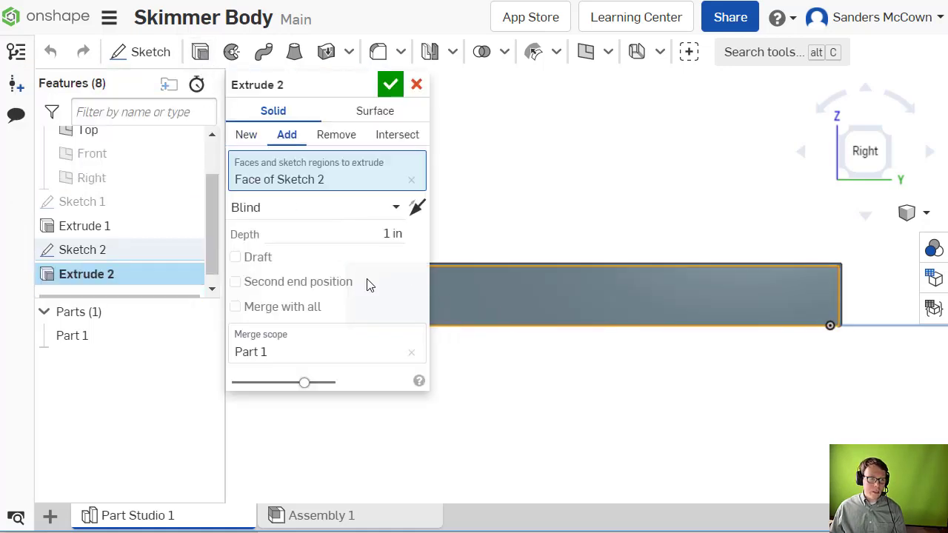
click(343, 139)
right_drag(524, 199, 575, 212)
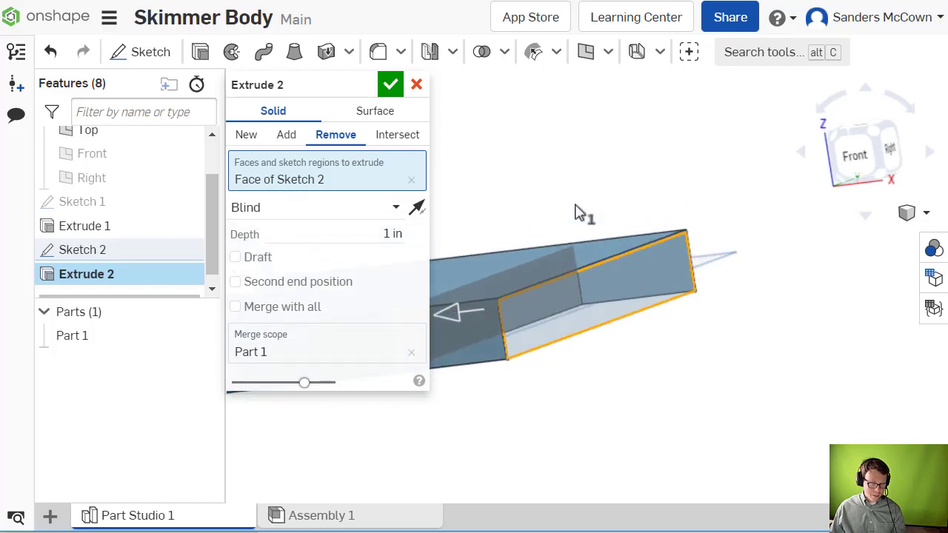
middle_drag(576, 205, 822, 237)
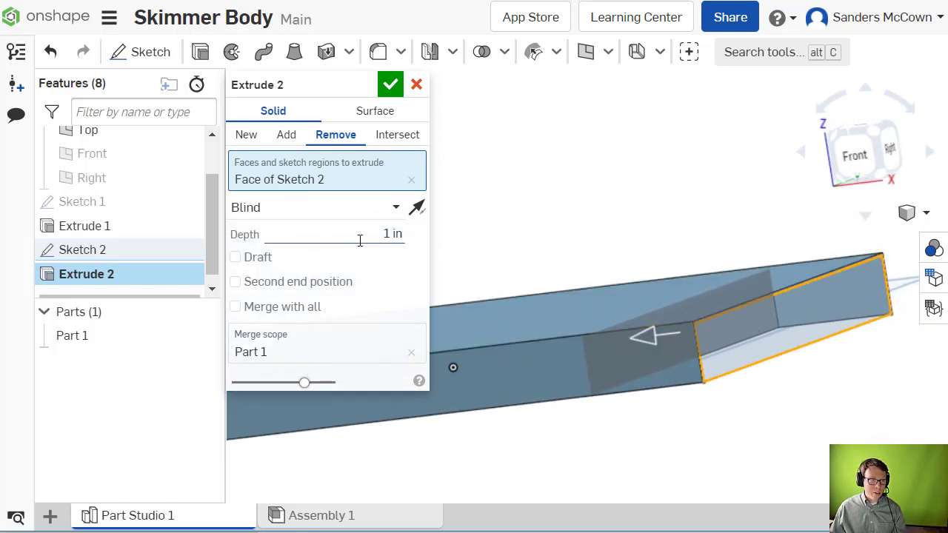
click(392, 234)
text(1)
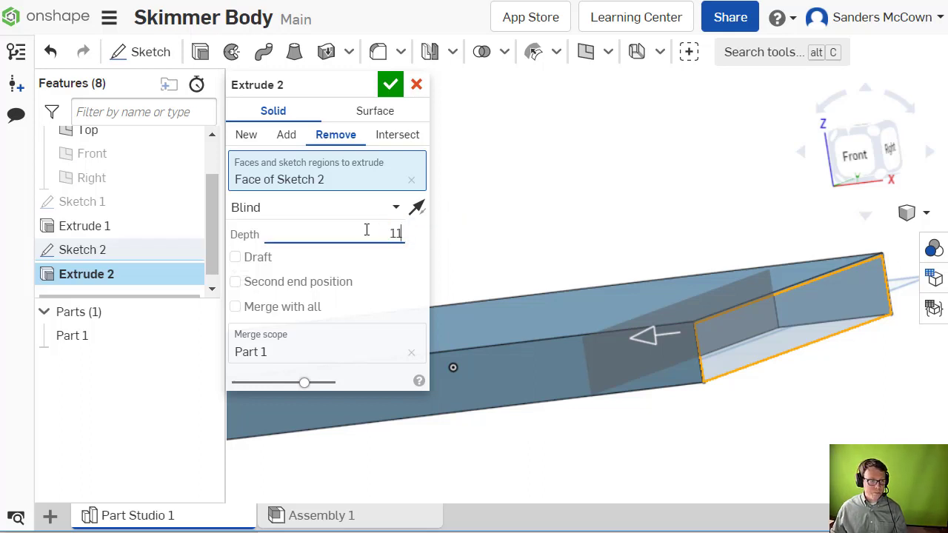
text(1)
key(Return)
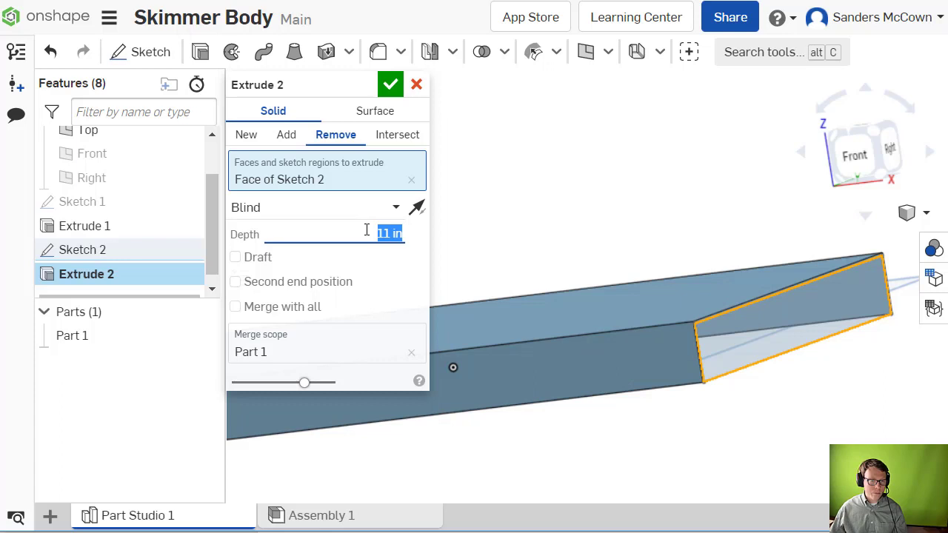
click(390, 86)
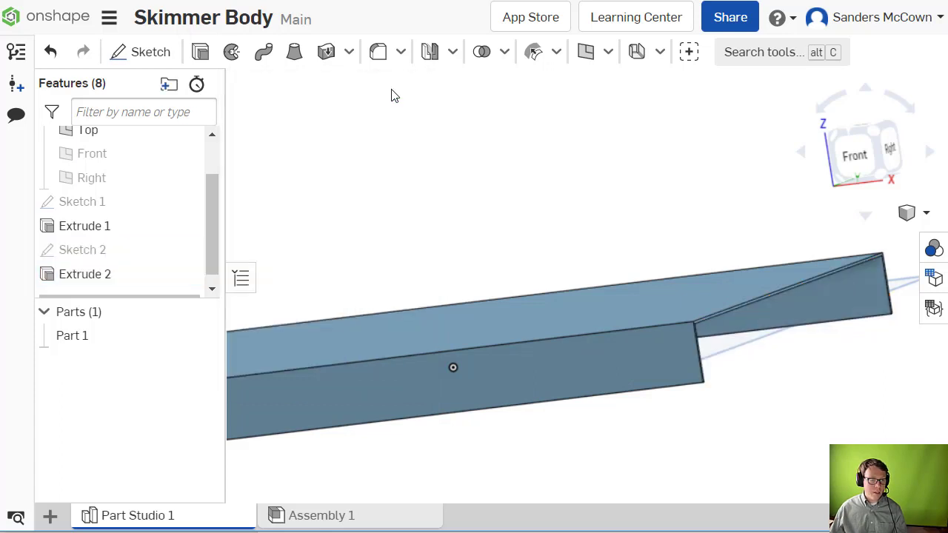
right_drag(696, 233, 644, 296)
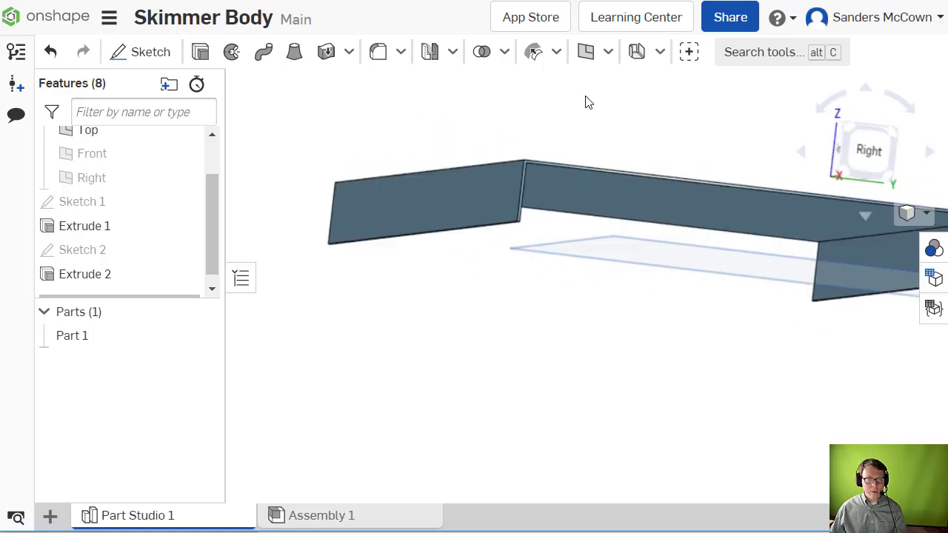
mouse_move(620, 143)
right_down()
mouse_move(565, 205)
mouse_move(620, 171)
mouse_move(662, 188)
mouse_move(692, 181)
mouse_move(686, 174)
right_up()
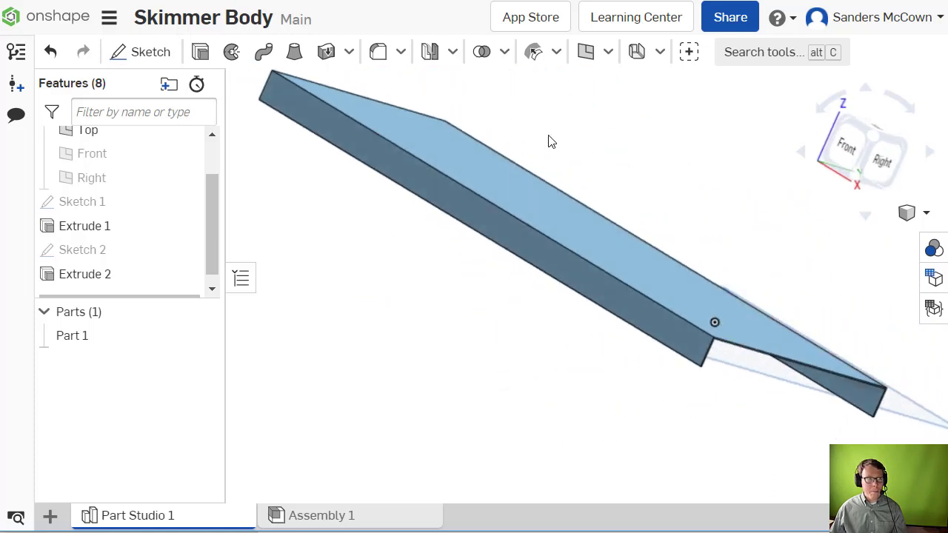